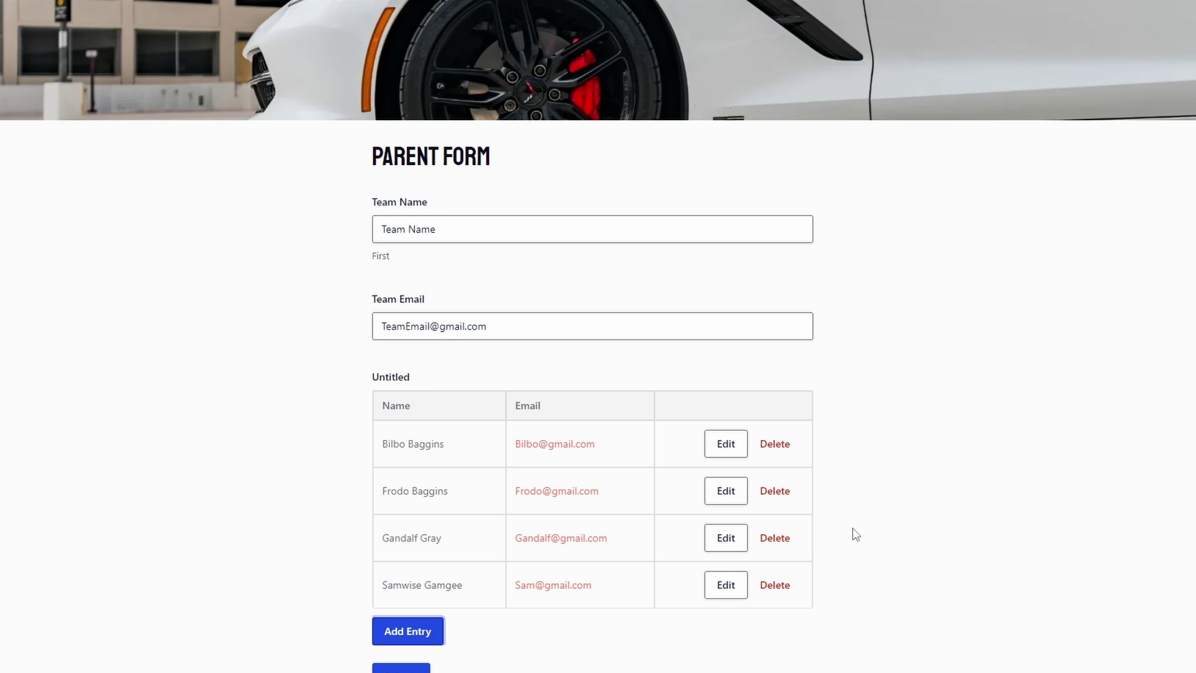
Scroll down the front-end page to show the Team Shire form with its Team Members table and Submit button.
scroll(841, 577, down, 2)
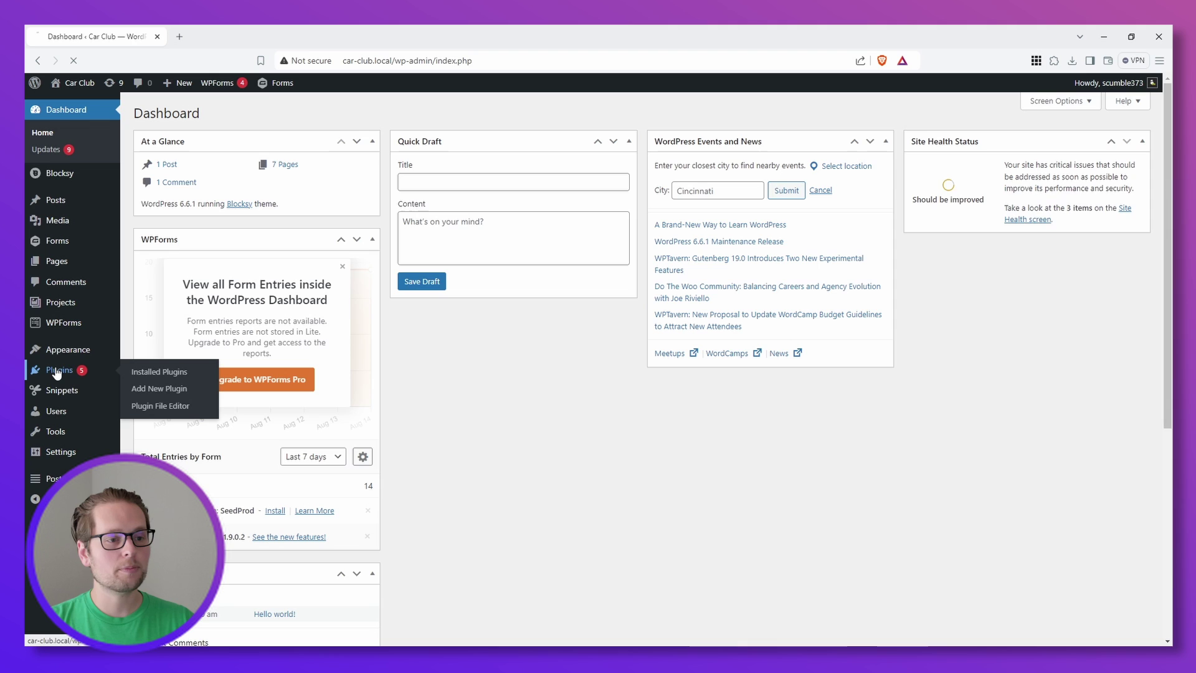
Install the GP Nested Forms perk from the Gravity Perks page and activate it.
click(88, 370)
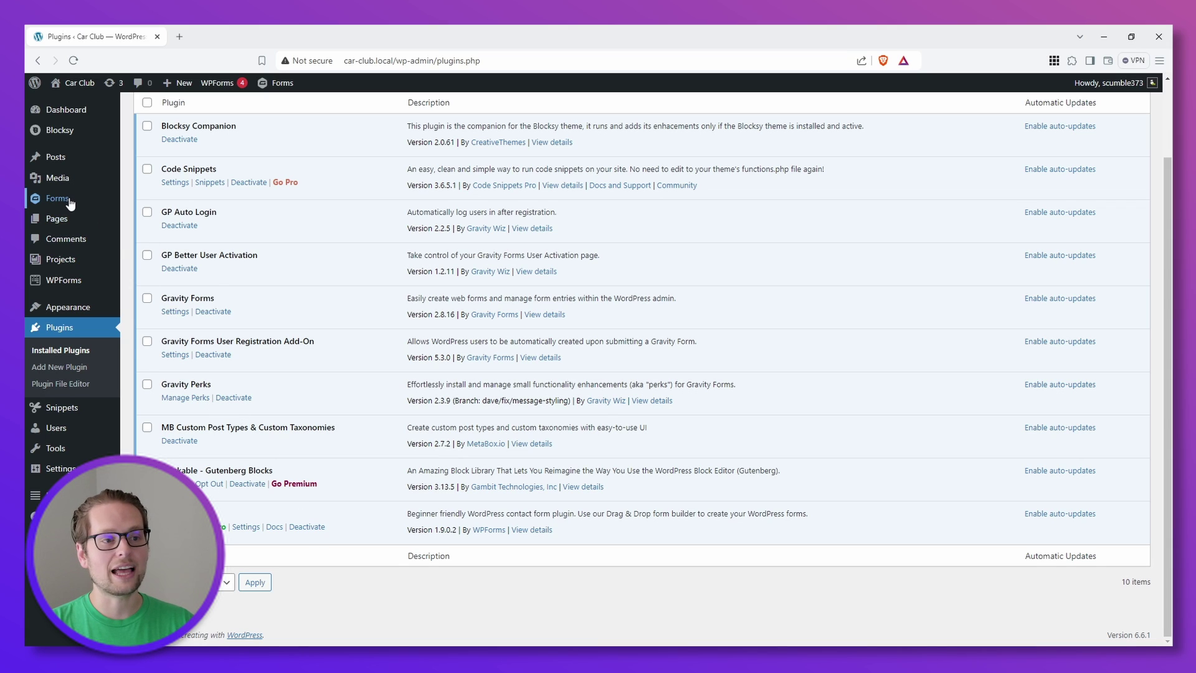
mouse_move(70, 201)
click(144, 254)
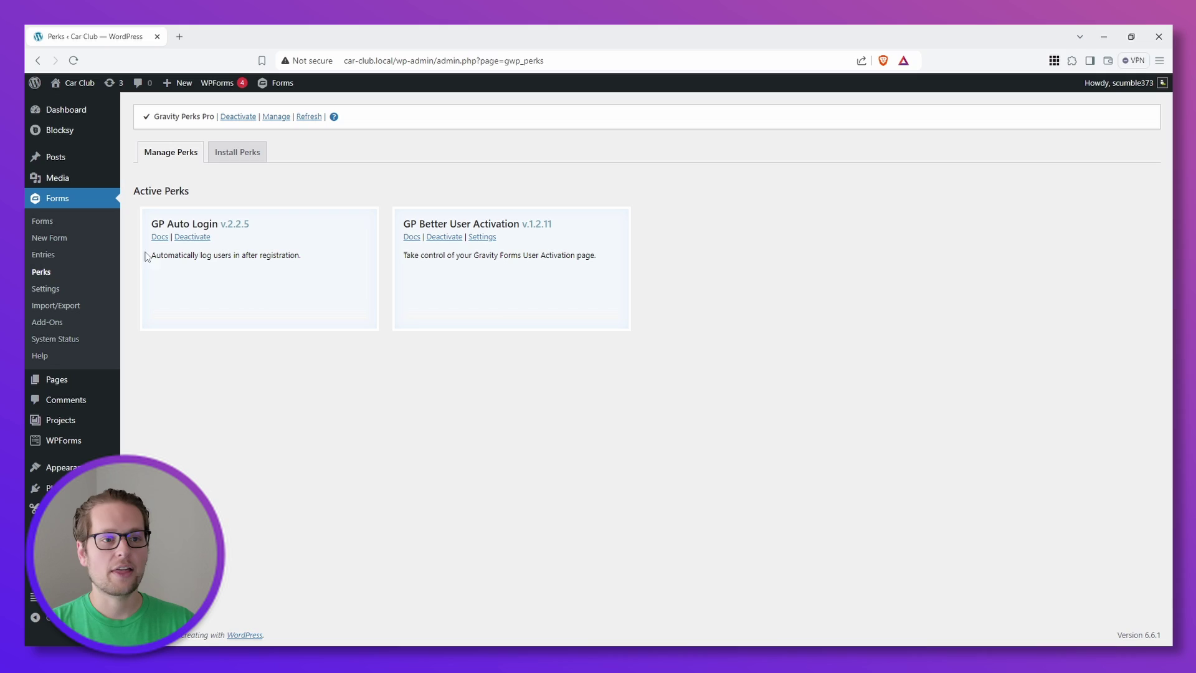
click(238, 152)
scroll(348, 336, down, 3)
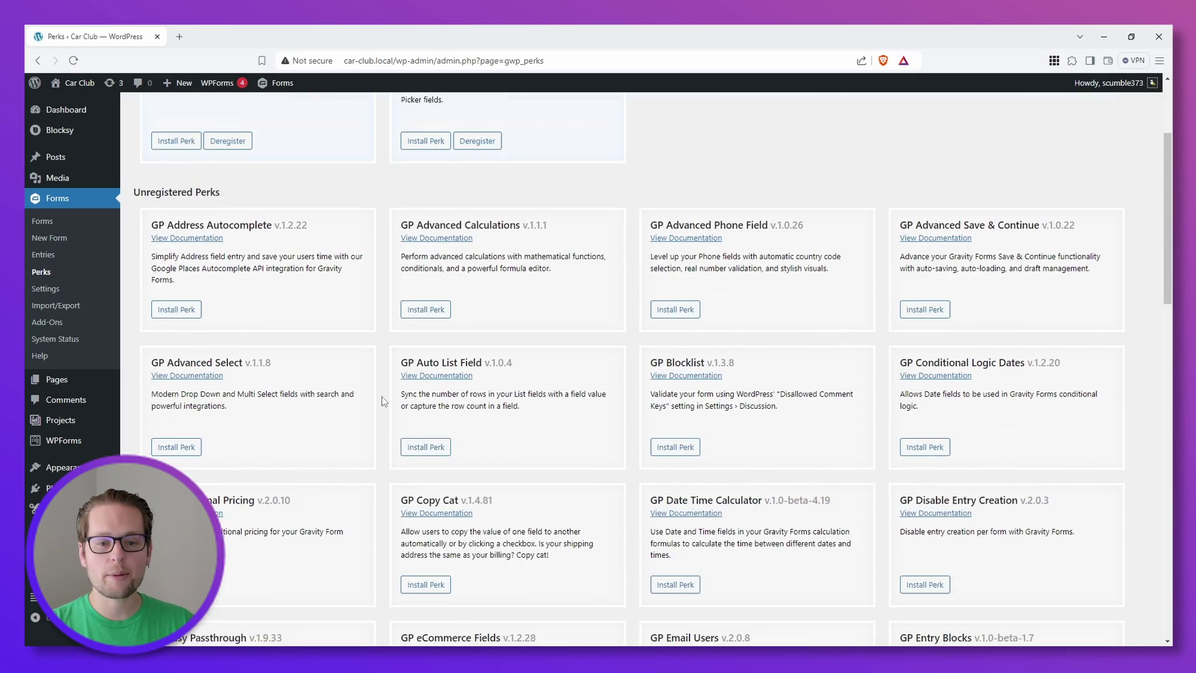
scroll(385, 401, down, 10)
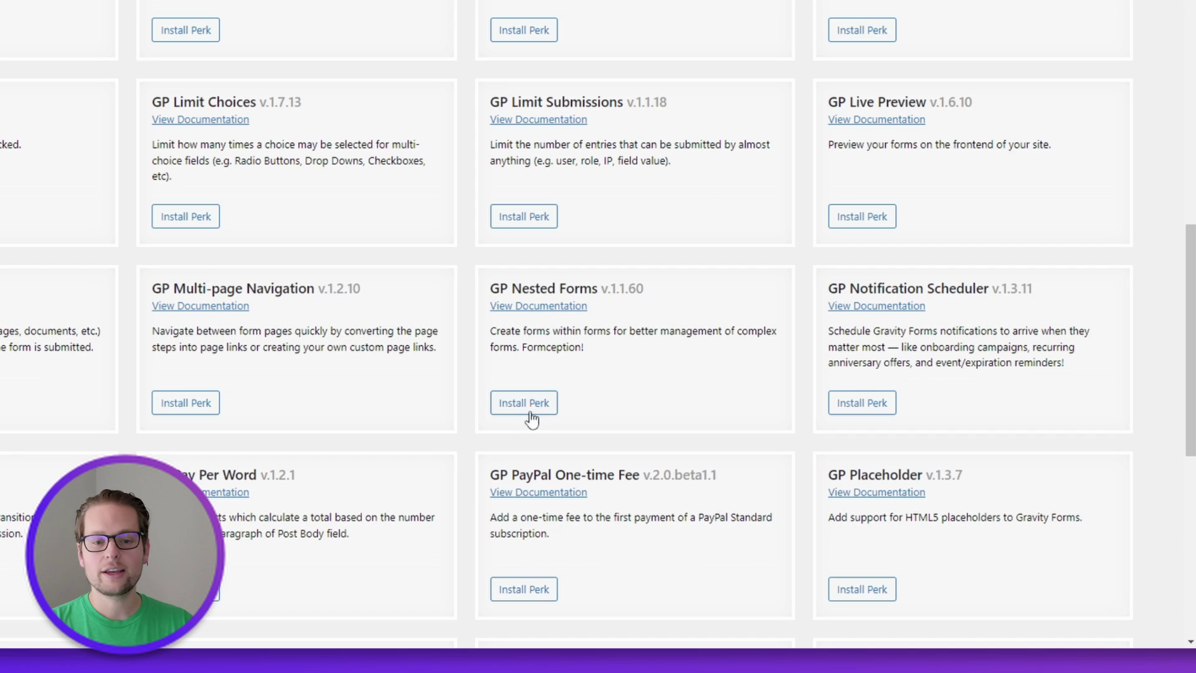
click(524, 405)
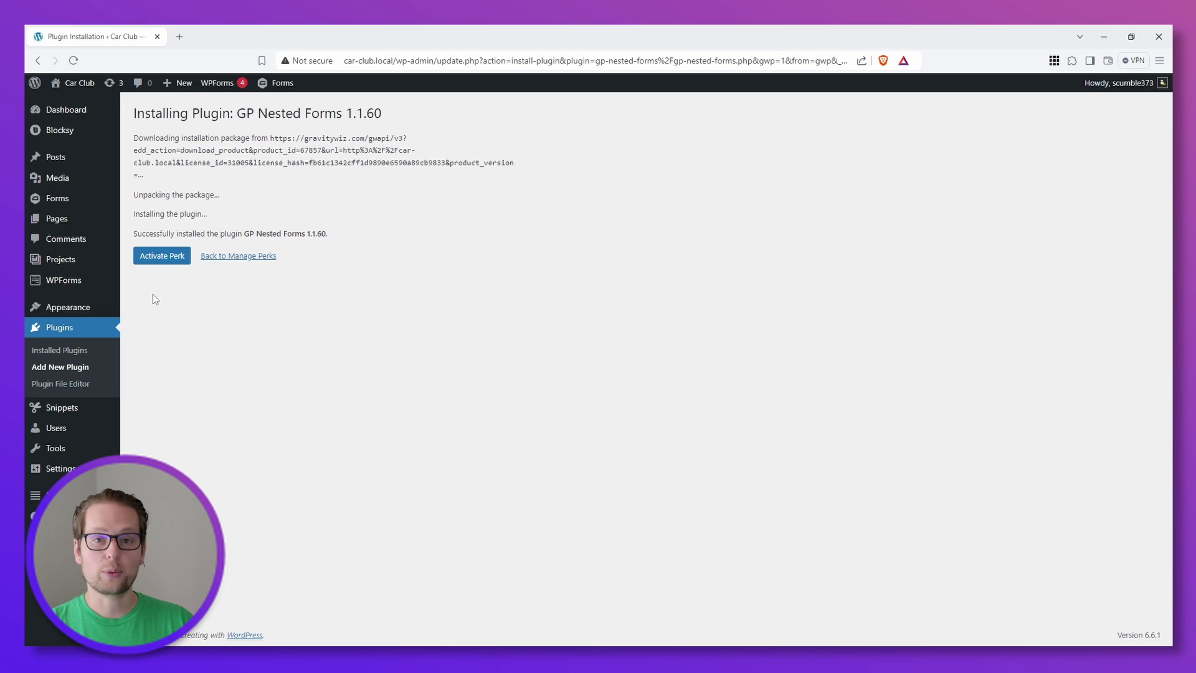
click(159, 257)
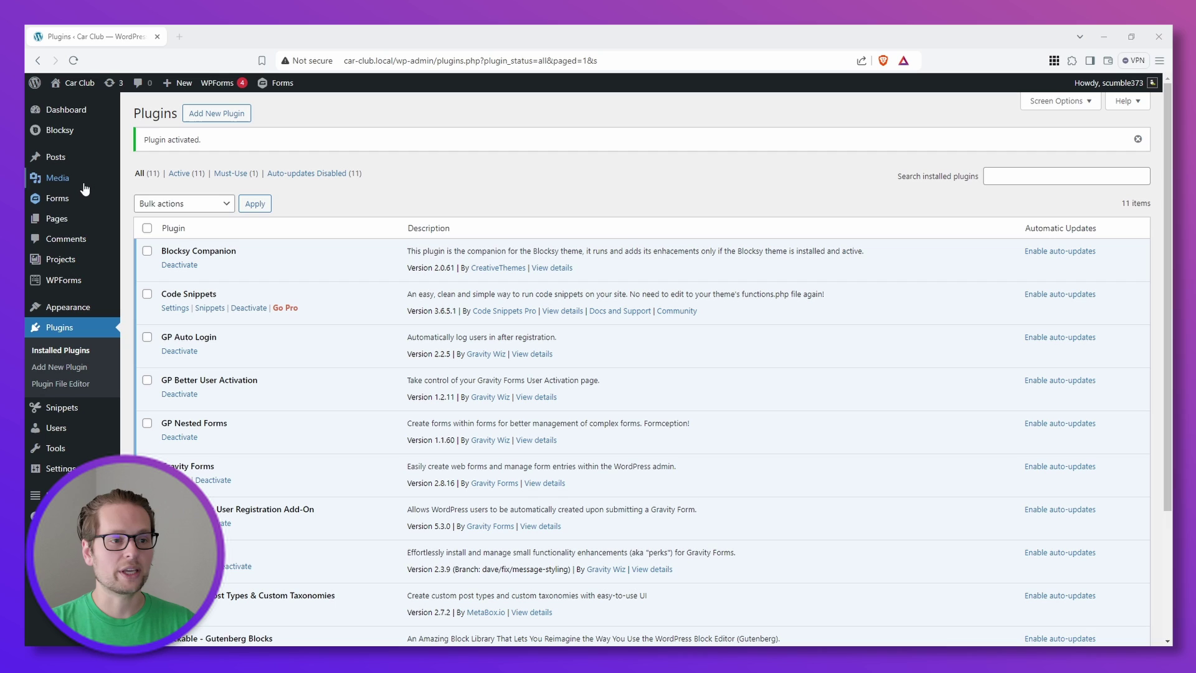
Create a blank form titled 'Team Member' and add Name, Email, Make, Model and Year fields.
click(51, 201)
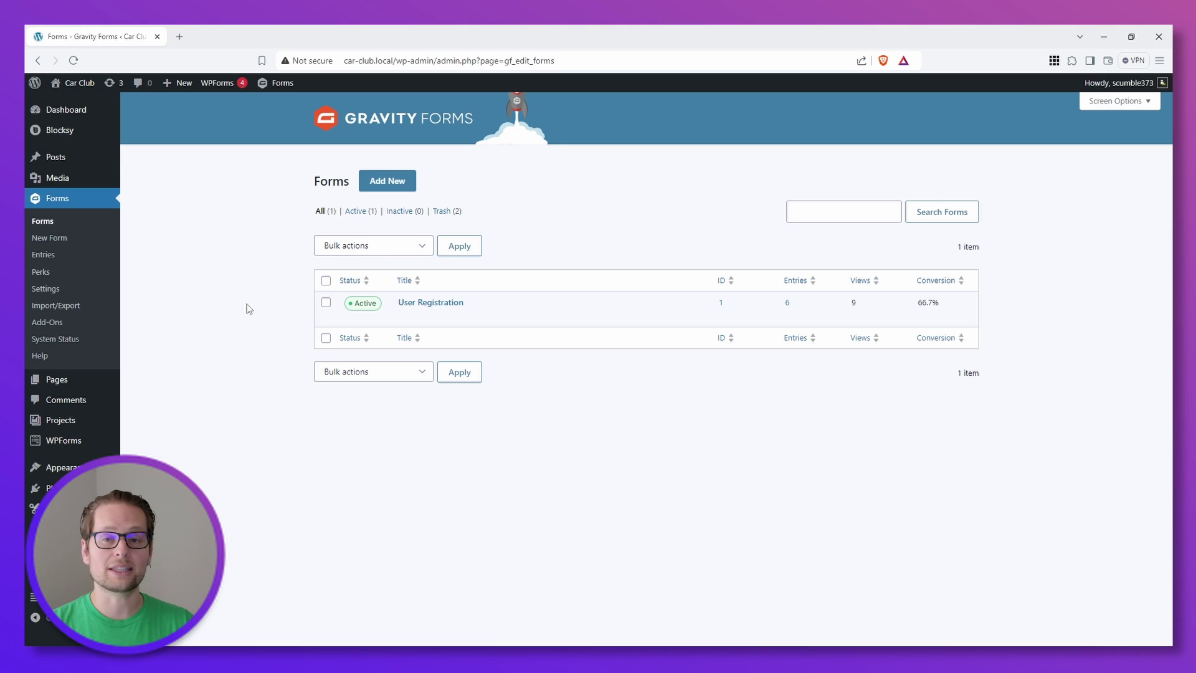
click(388, 180)
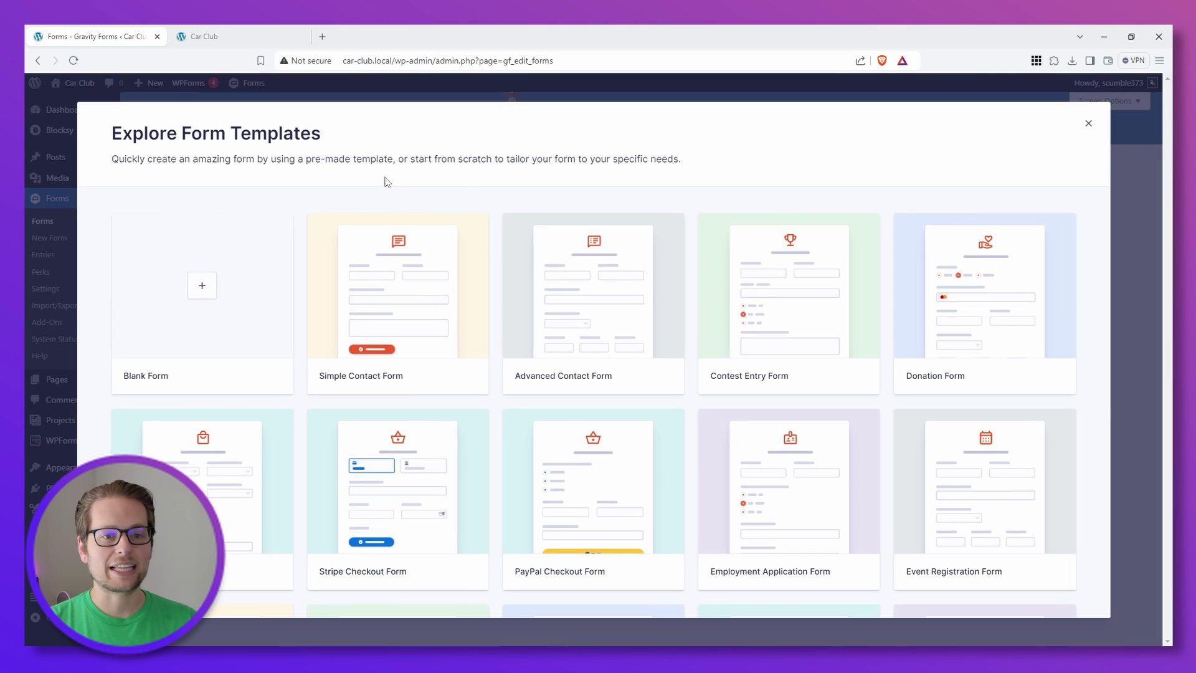
click(200, 291)
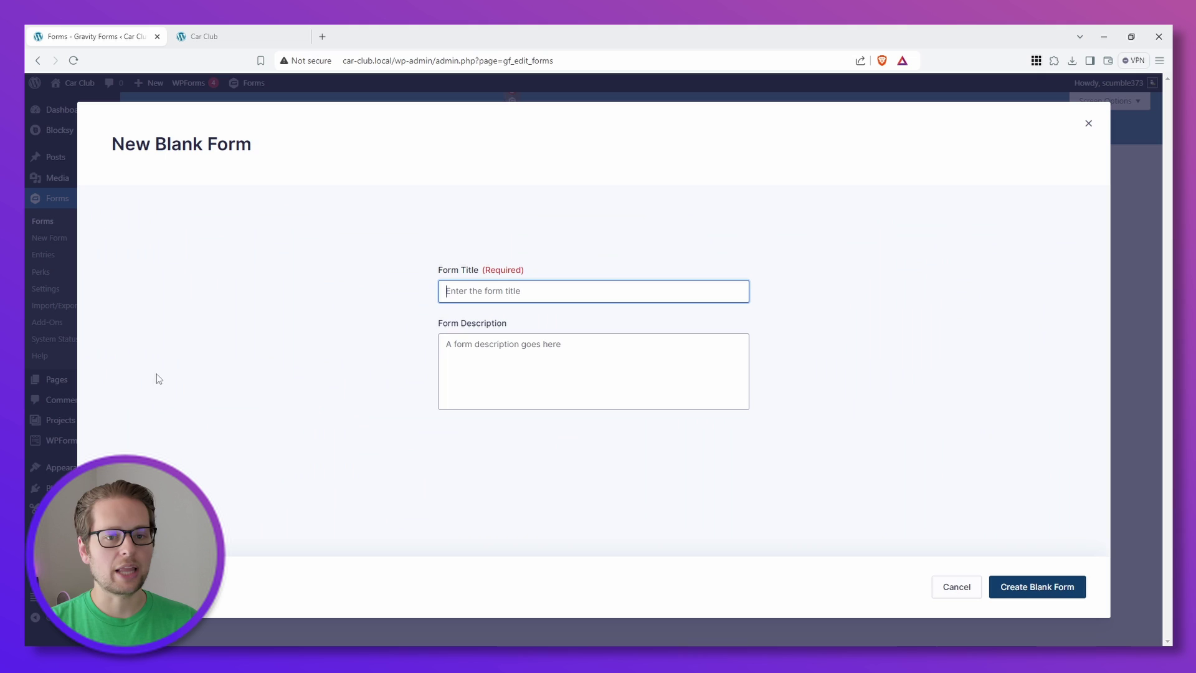
text(T)
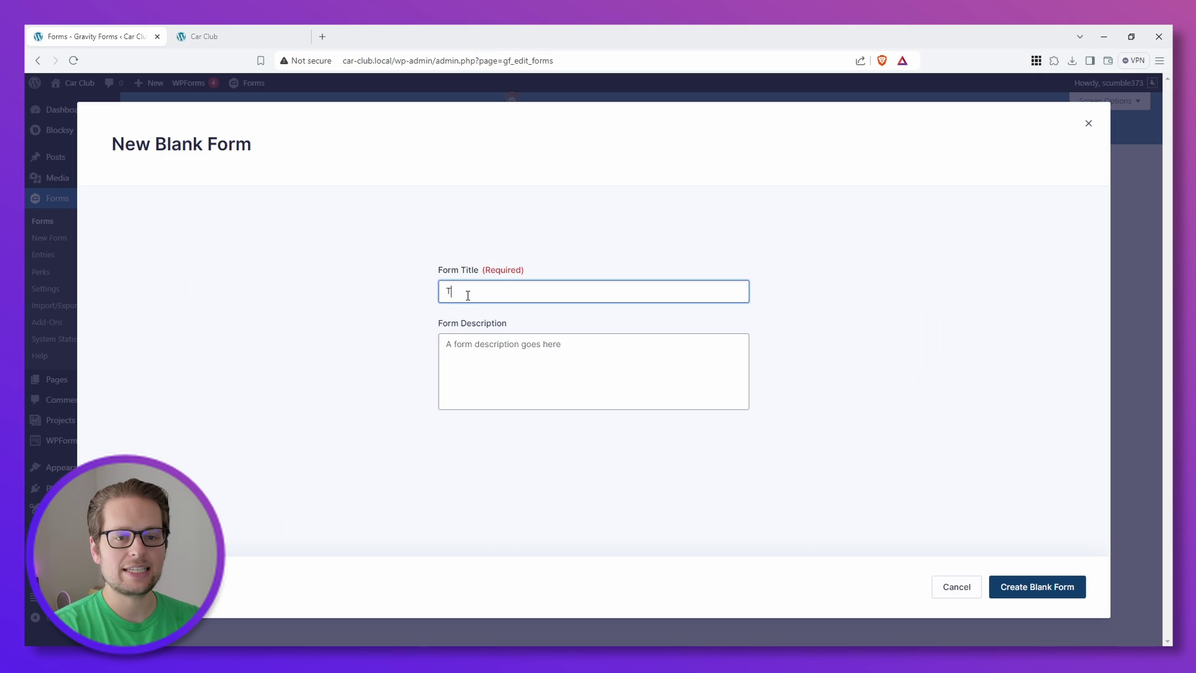
text(eam Member)
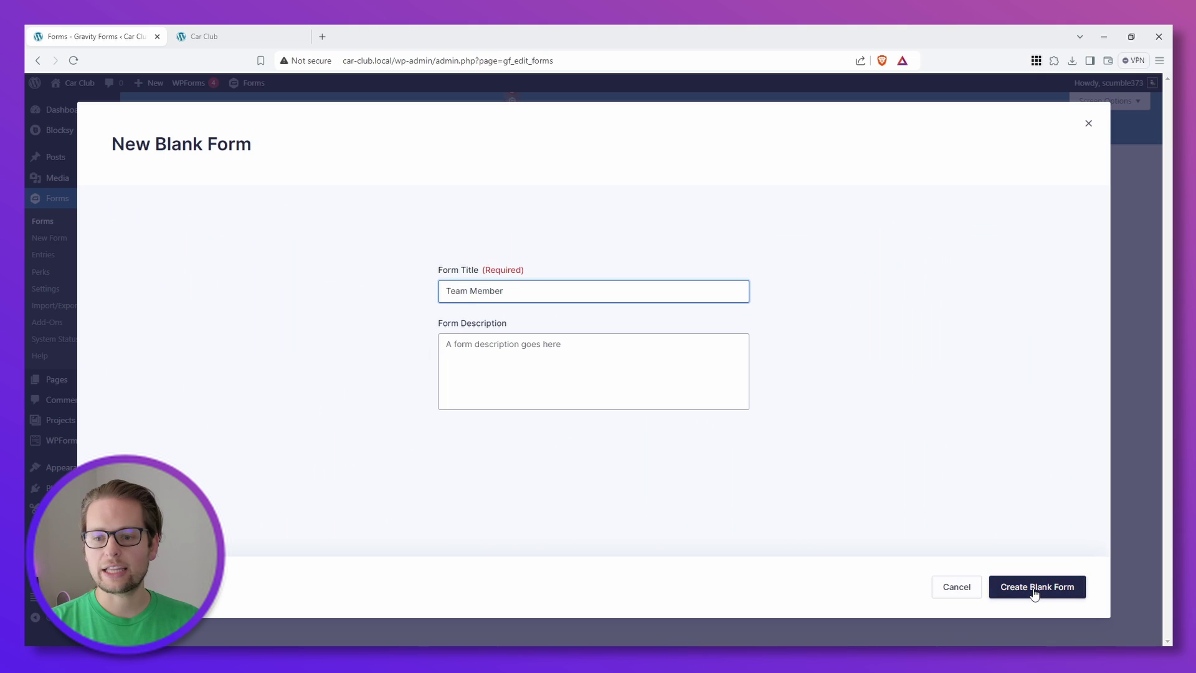
click(1033, 588)
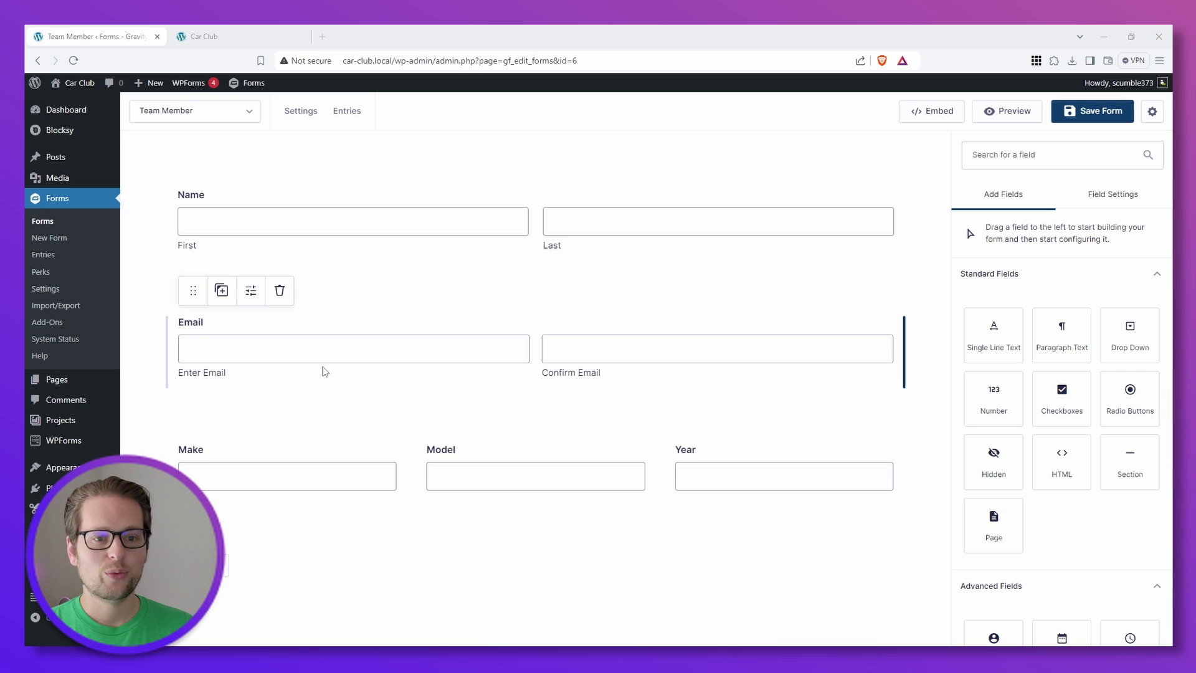
mouse_move(386, 346)
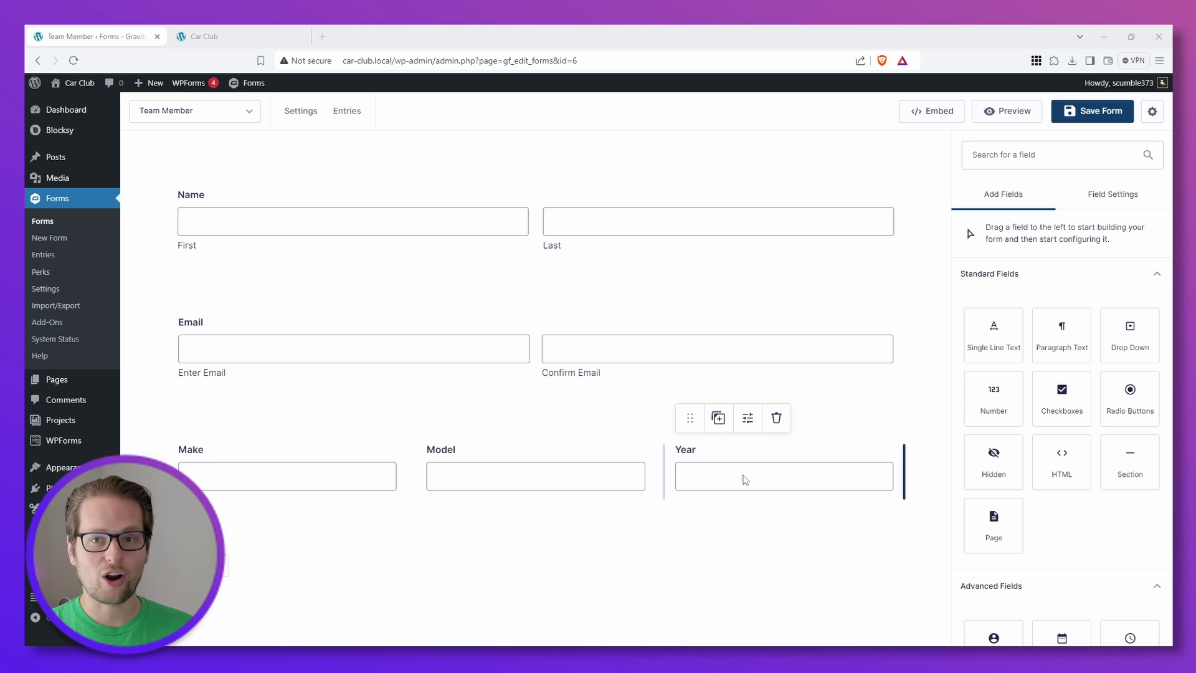
Save the Team Member form and add a new User Registration feed set to Create User.
click(1089, 114)
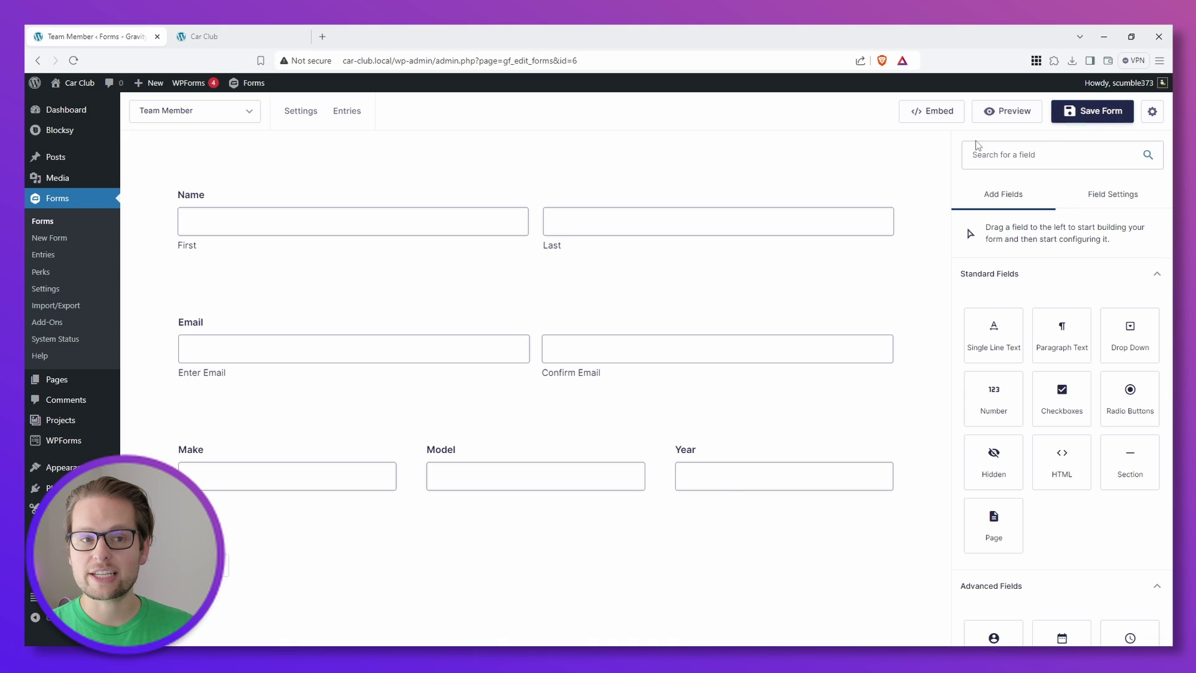
mouse_move(301, 112)
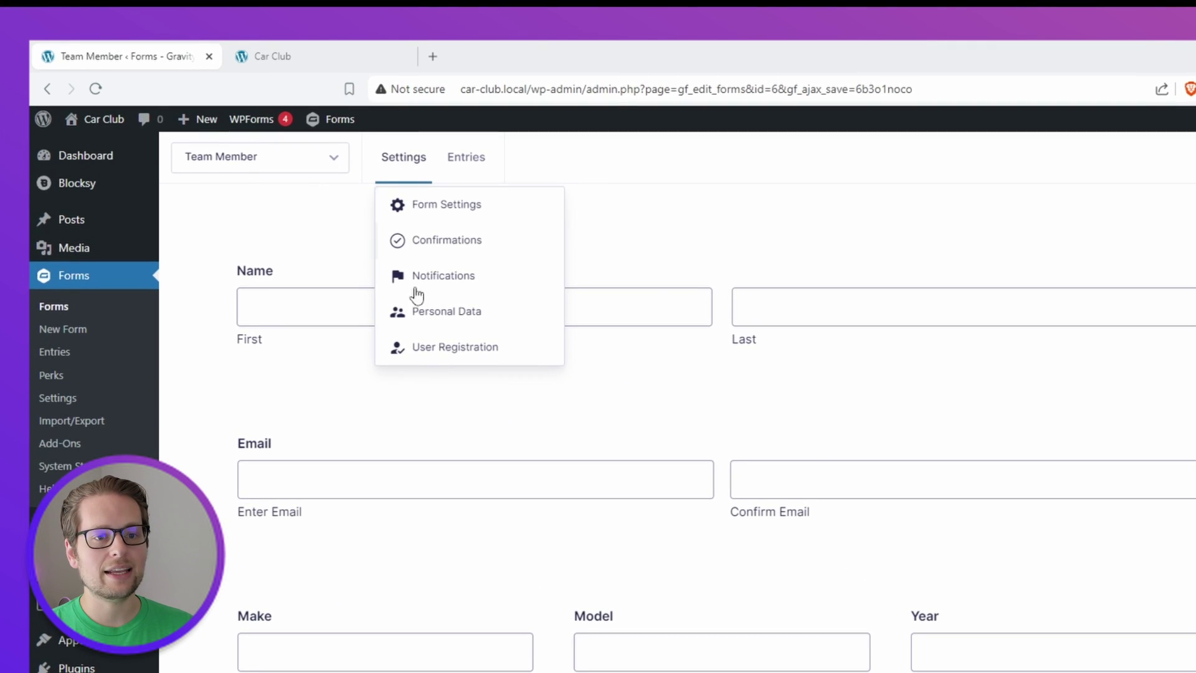
click(432, 356)
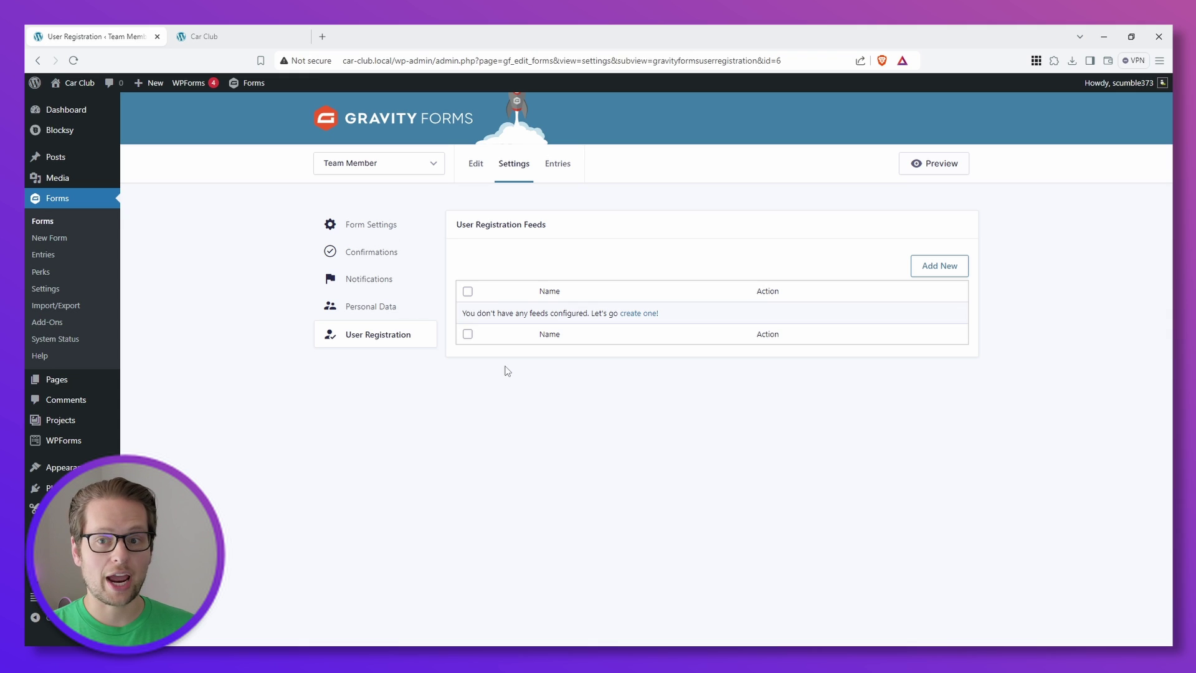
click(944, 268)
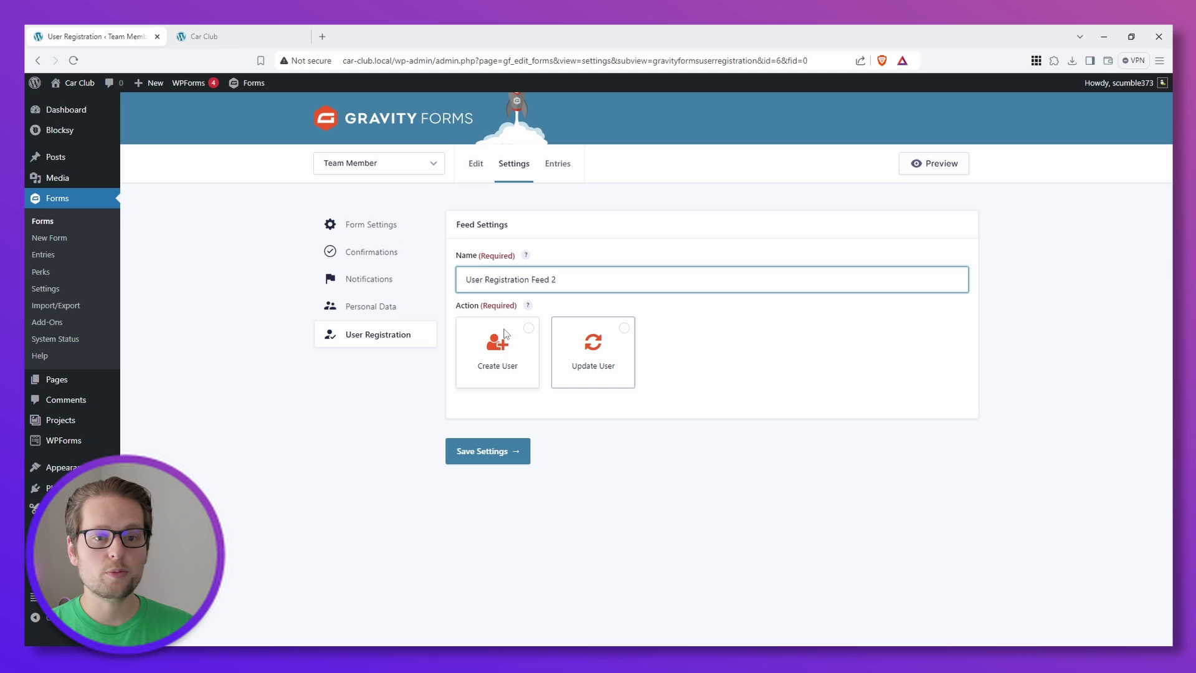
click(530, 331)
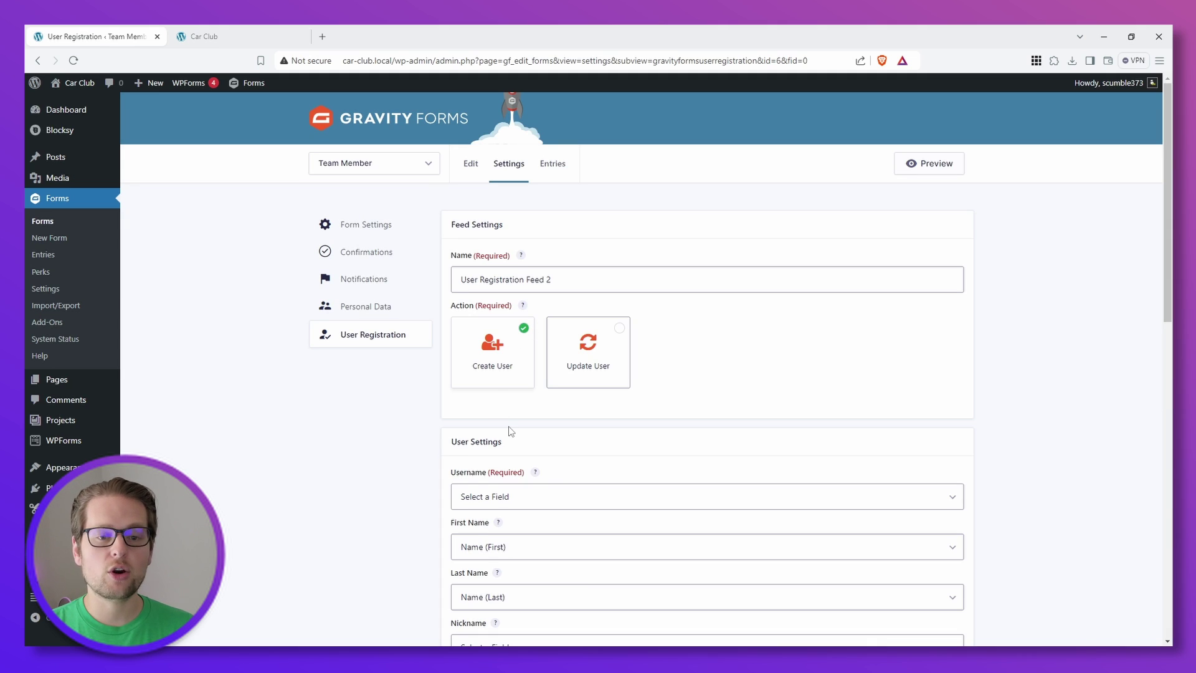
Map the username to the Email field and give new users the Subscriber role.
scroll(511, 431, down, 3)
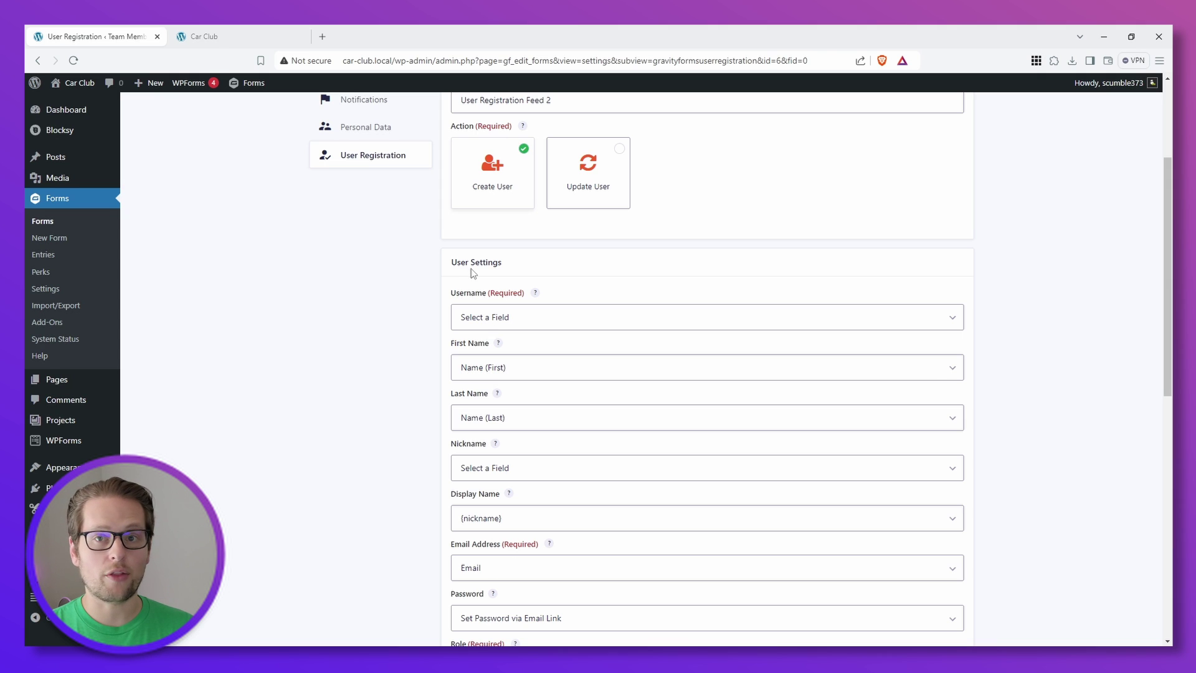
click(458, 327)
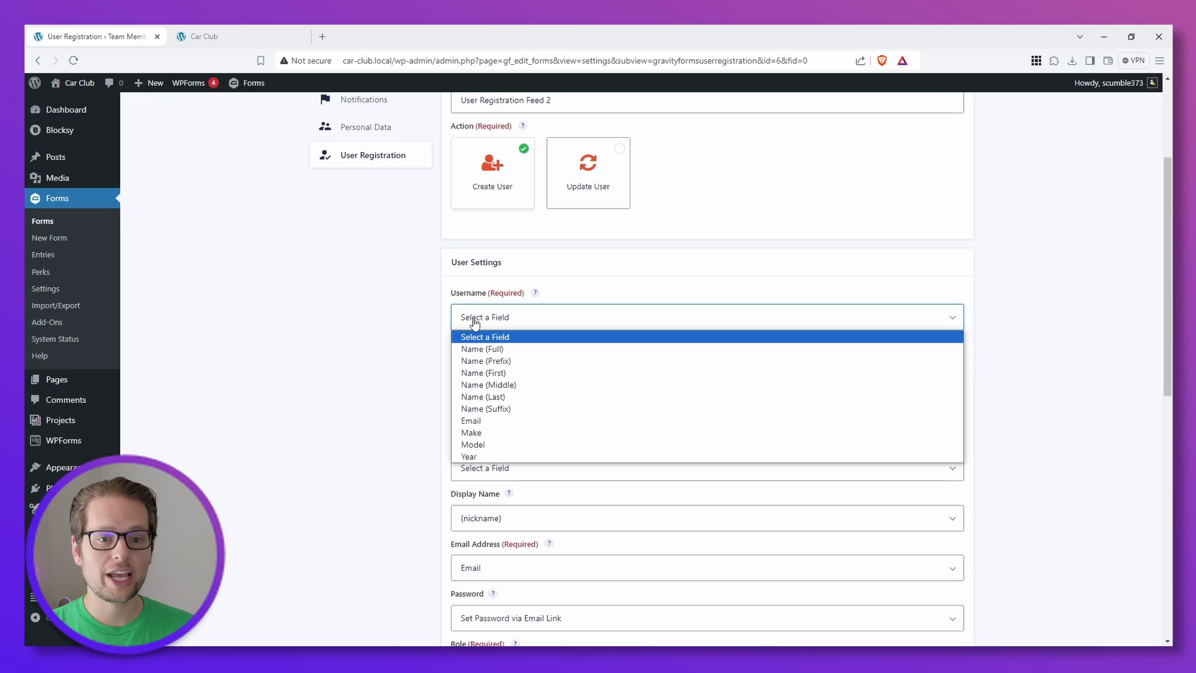
click(480, 422)
scroll(446, 399, down, 2)
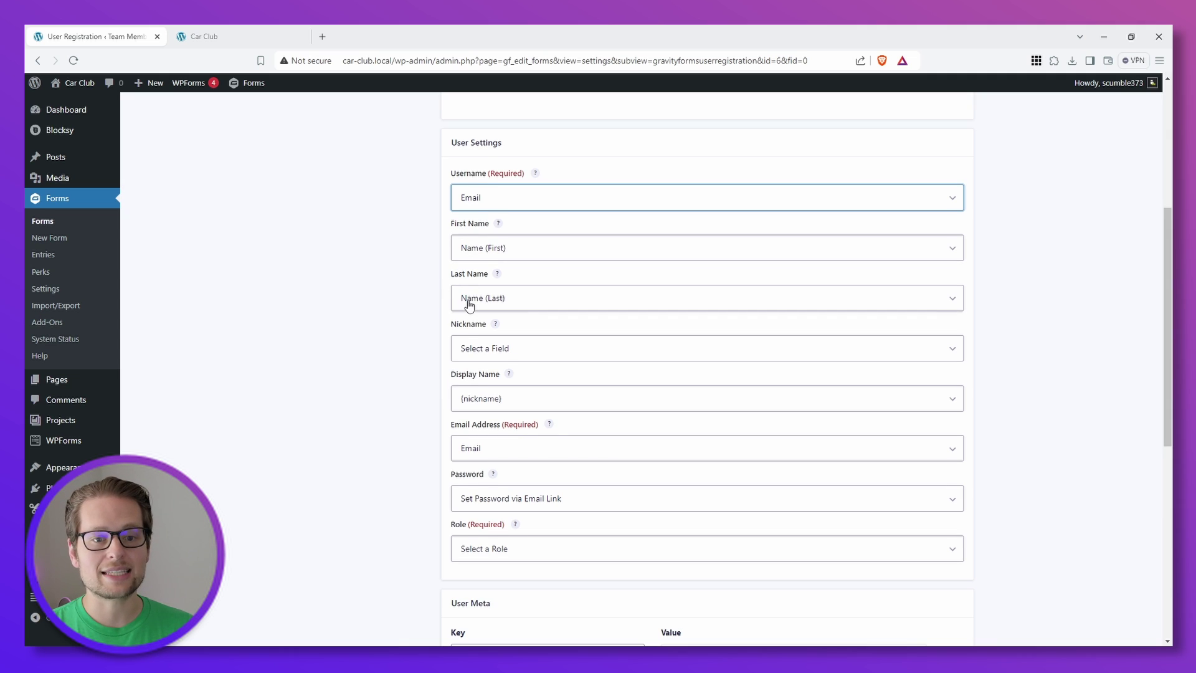
scroll(464, 458, down, 2)
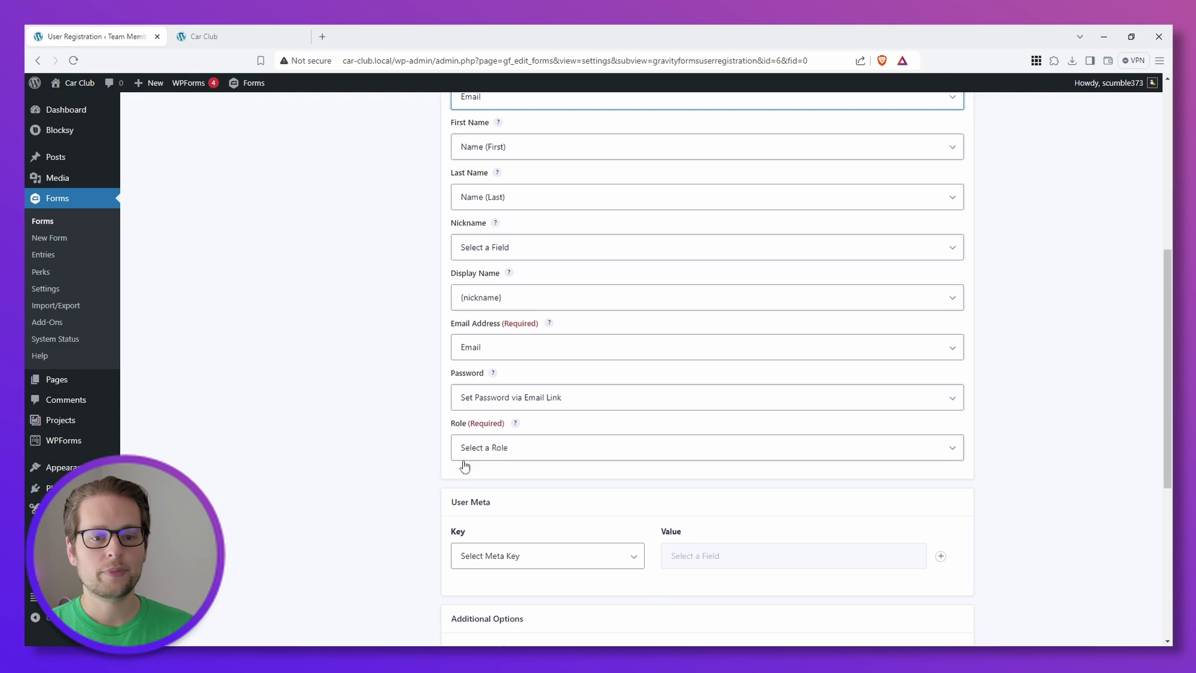
scroll(464, 467, down, 1)
click(480, 435)
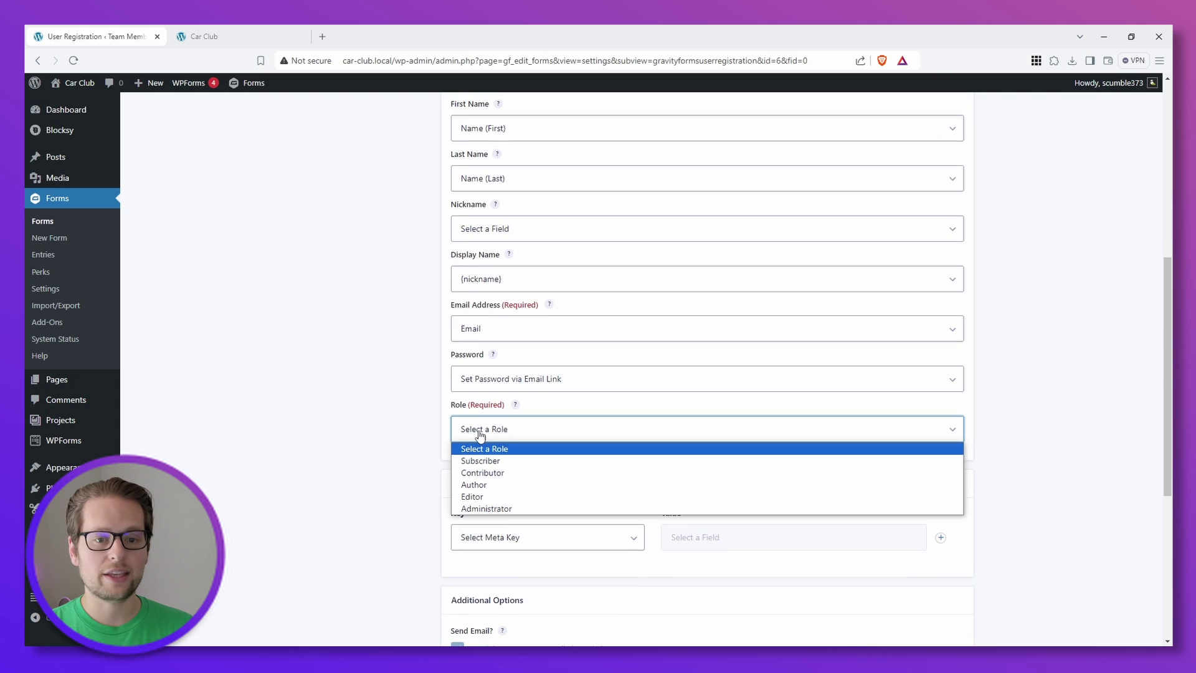
click(483, 461)
Map the car fields, starting with Make, to custom user meta keys and save the feed settings.
scroll(423, 459, down, 3)
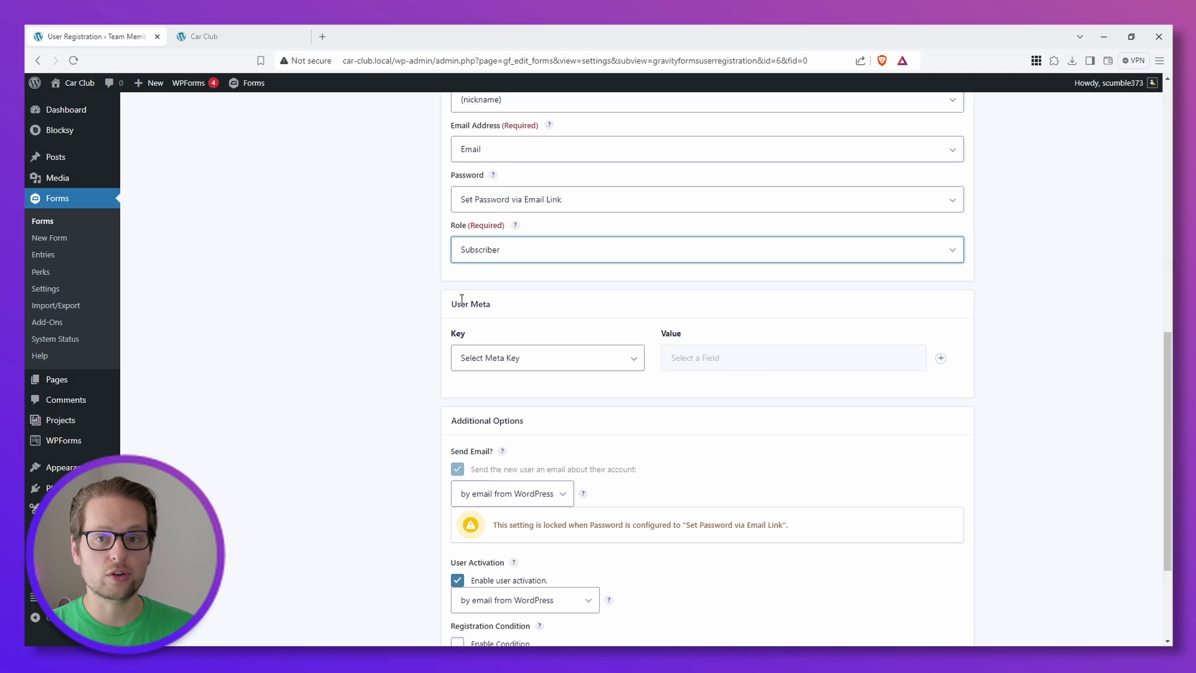
click(497, 358)
scroll(510, 502, down, 5)
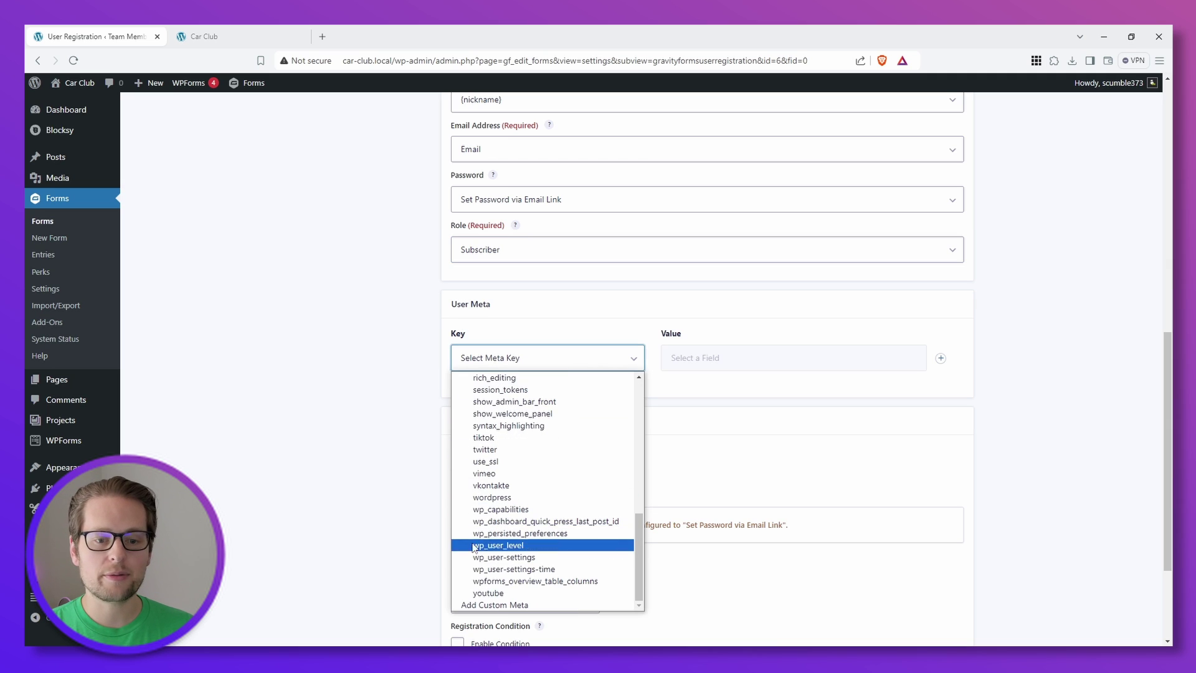
click(497, 605)
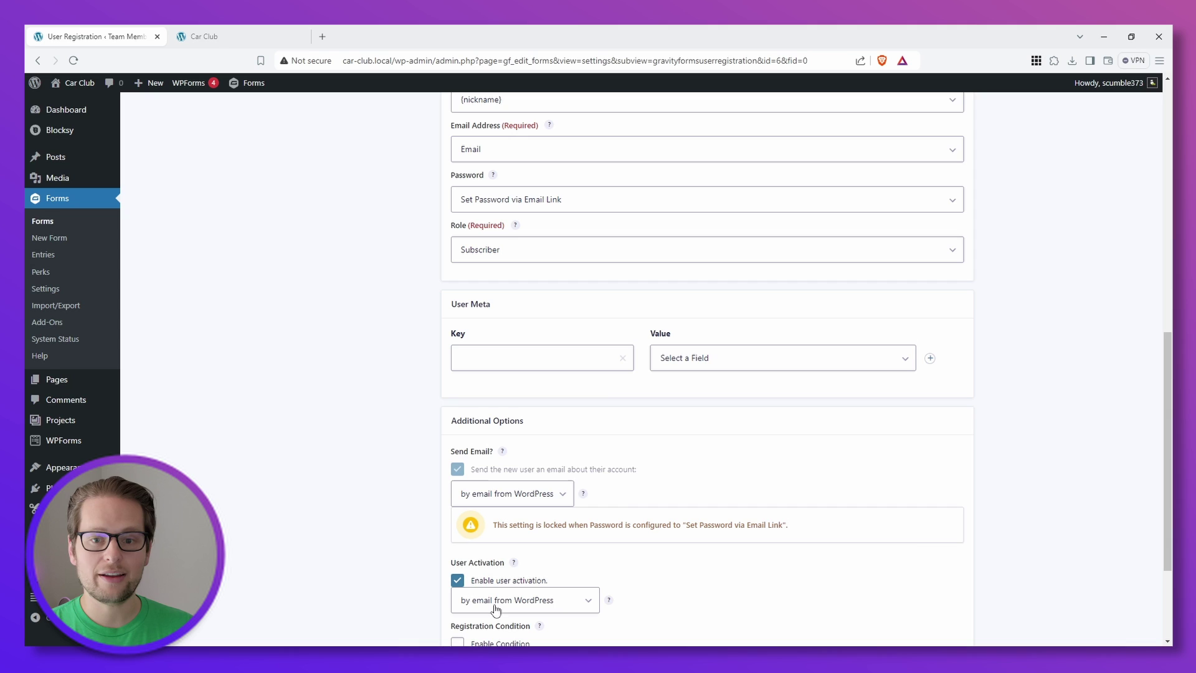
click(684, 360)
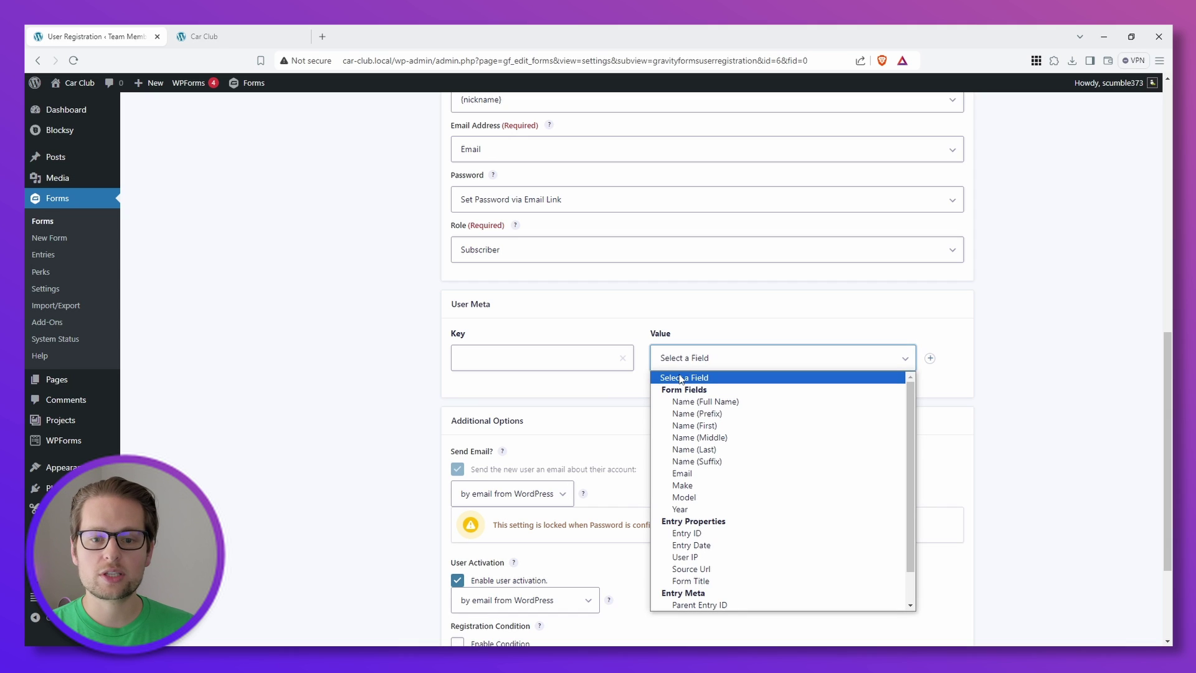
click(680, 486)
click(475, 356)
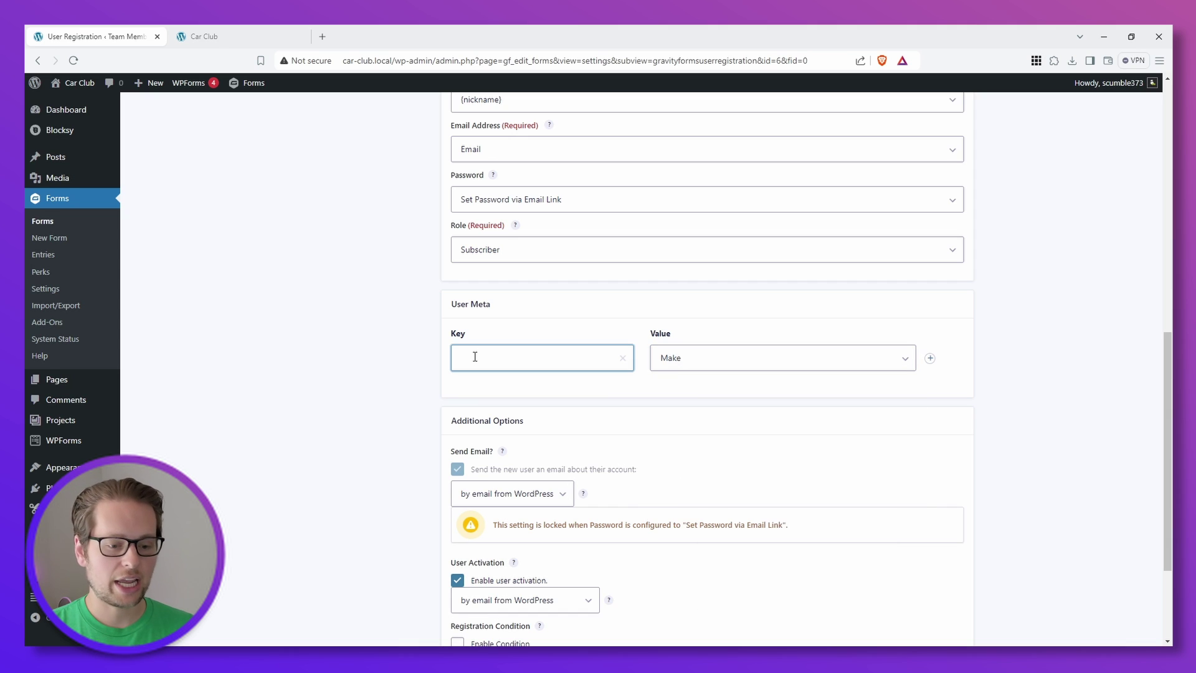
text(Make)
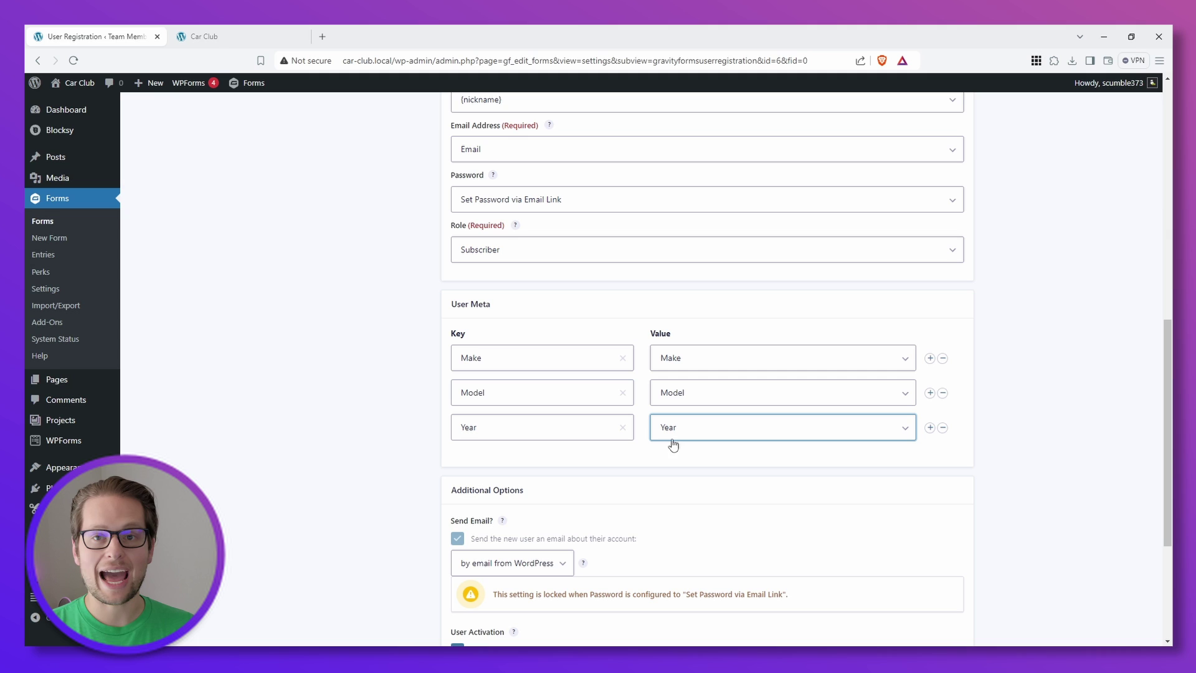
scroll(662, 479, down, 3)
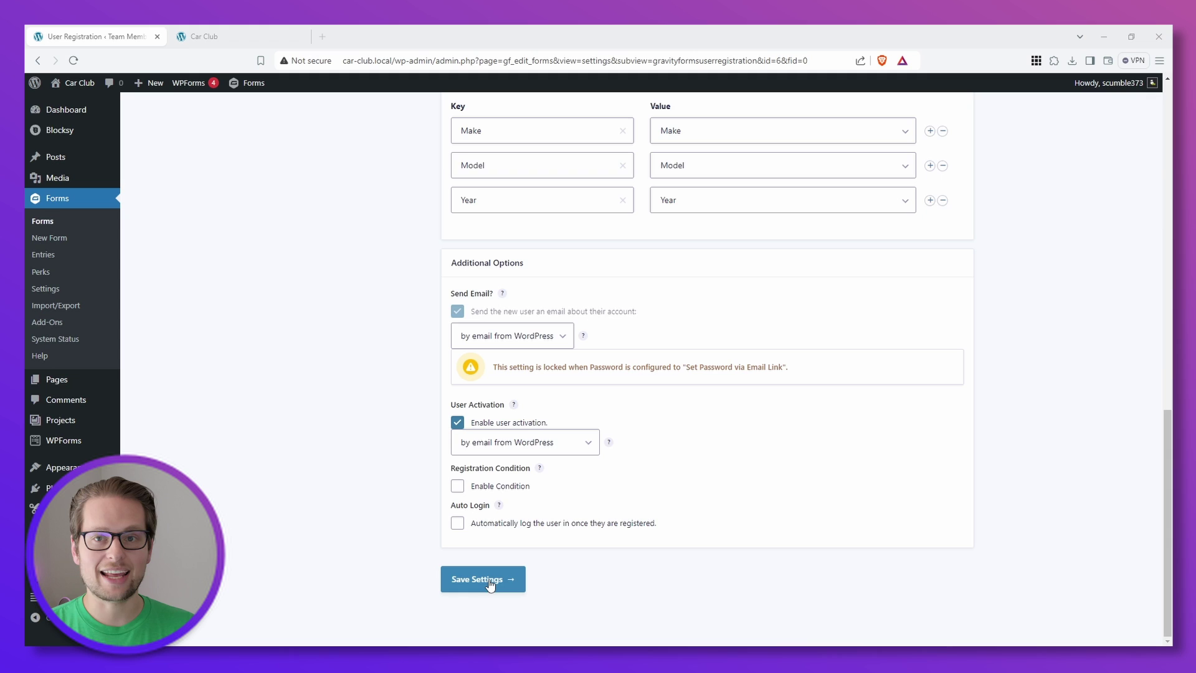
click(490, 584)
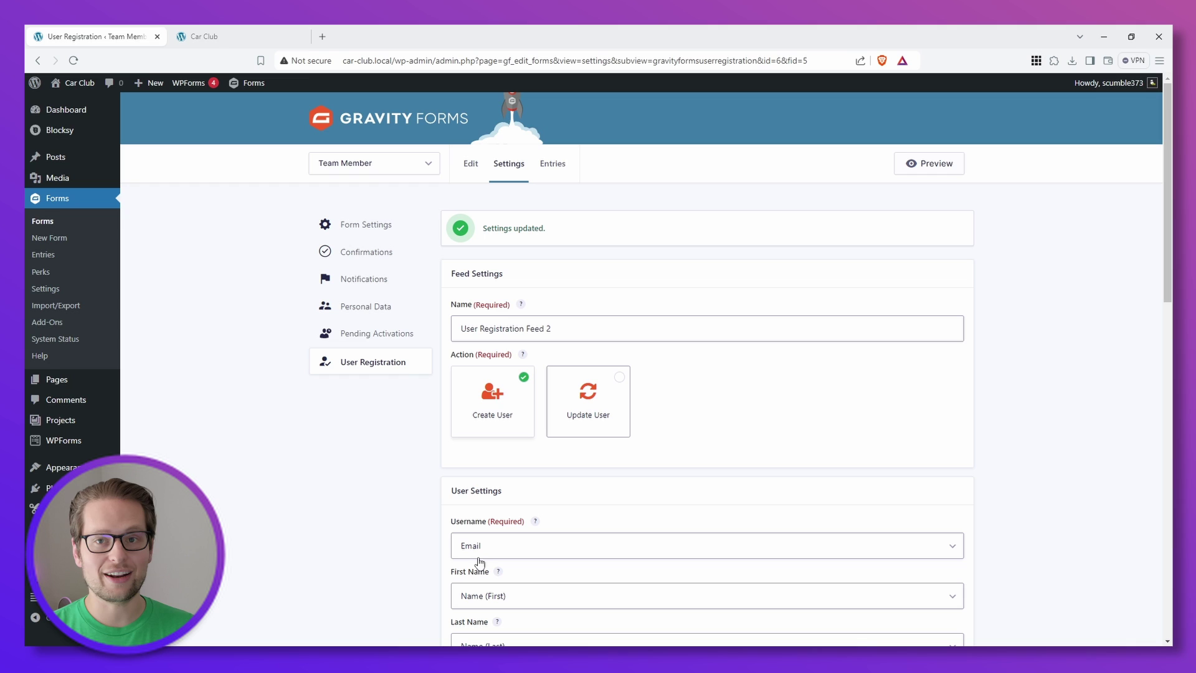
Create a new blank form titled 'Car Club Team'.
click(62, 199)
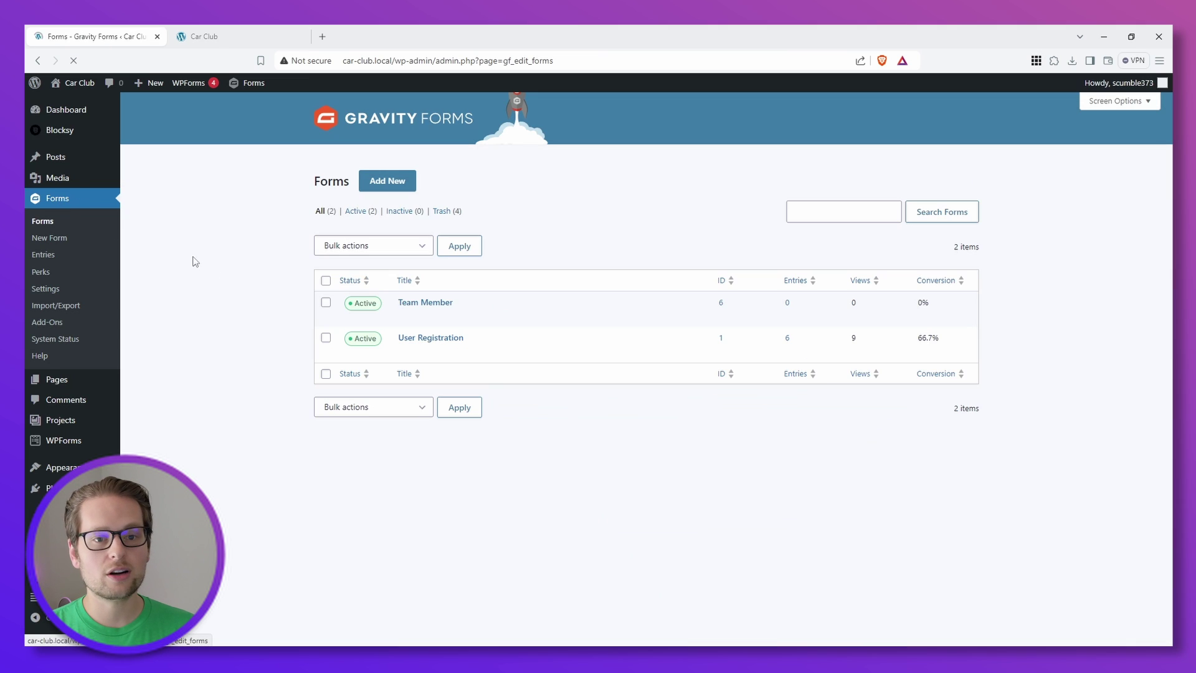
click(392, 181)
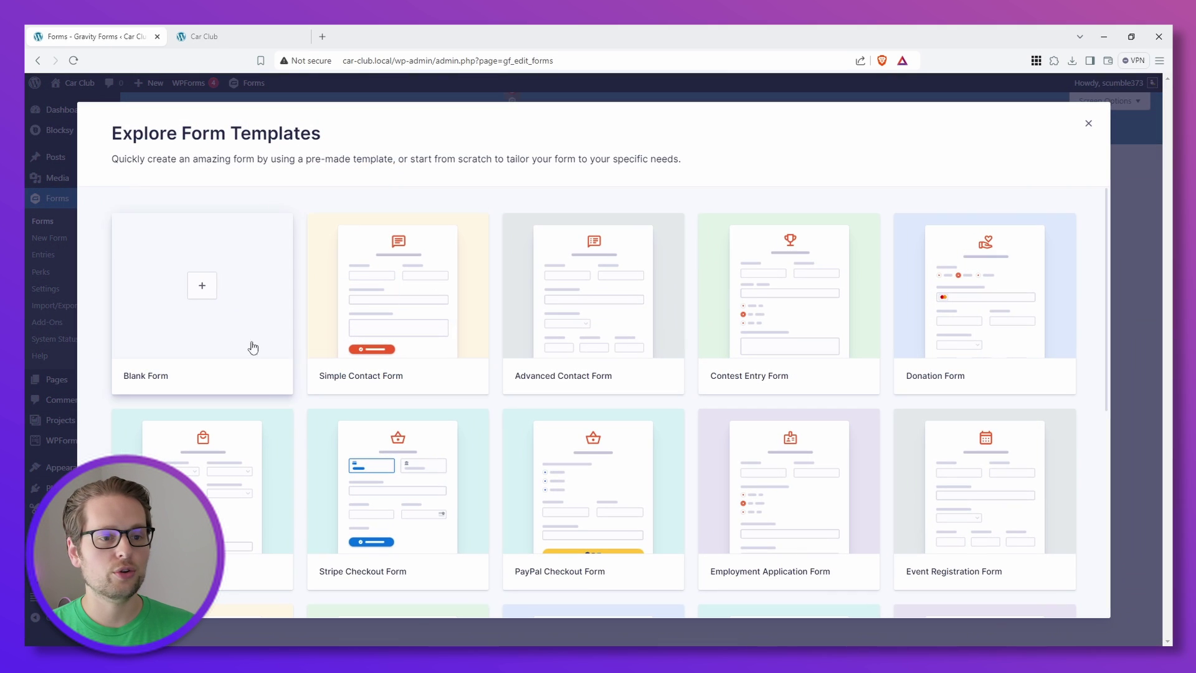
click(206, 289)
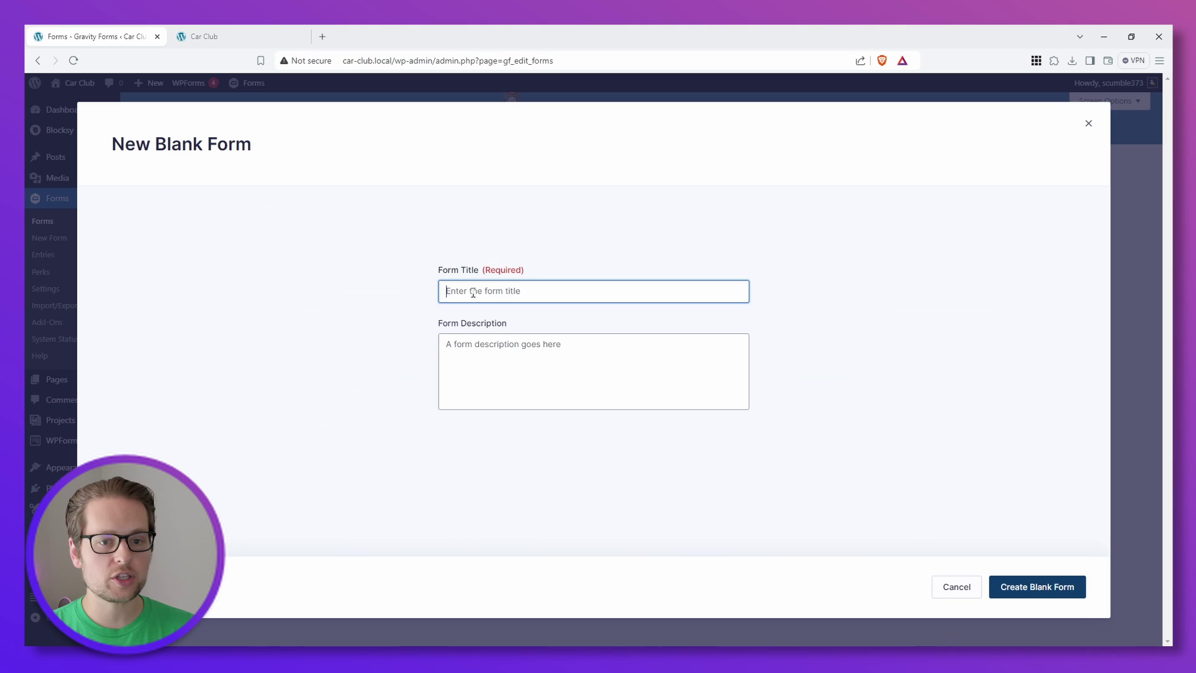
text(Car Clu)
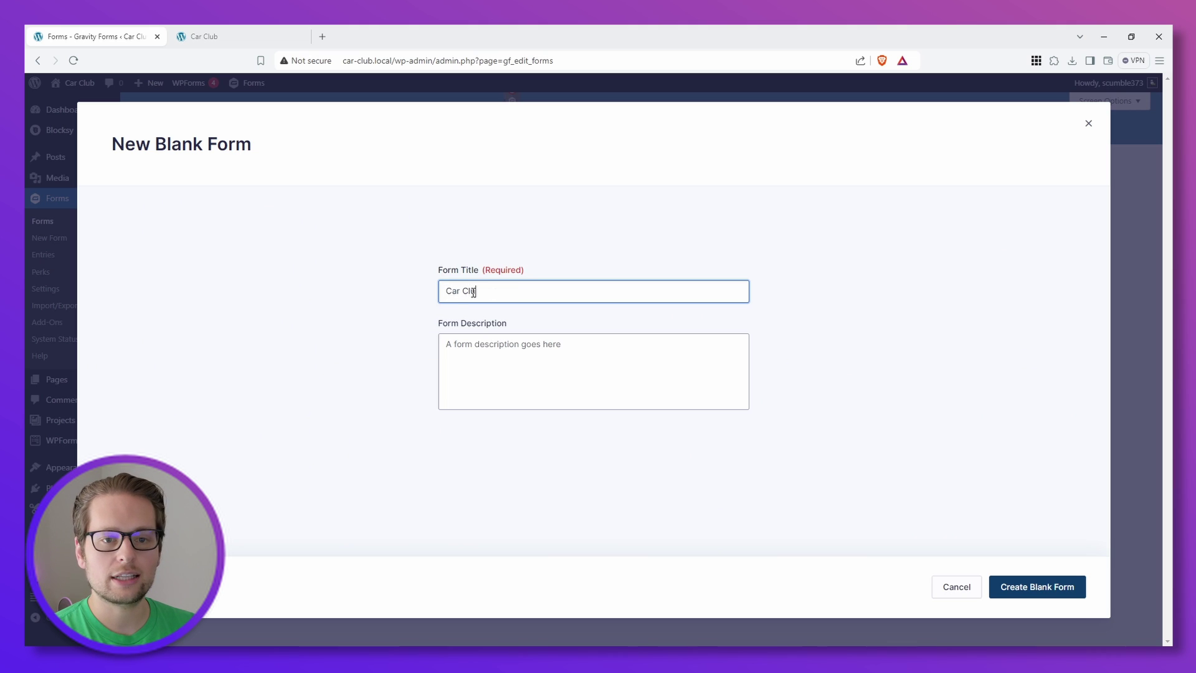
text(b Team)
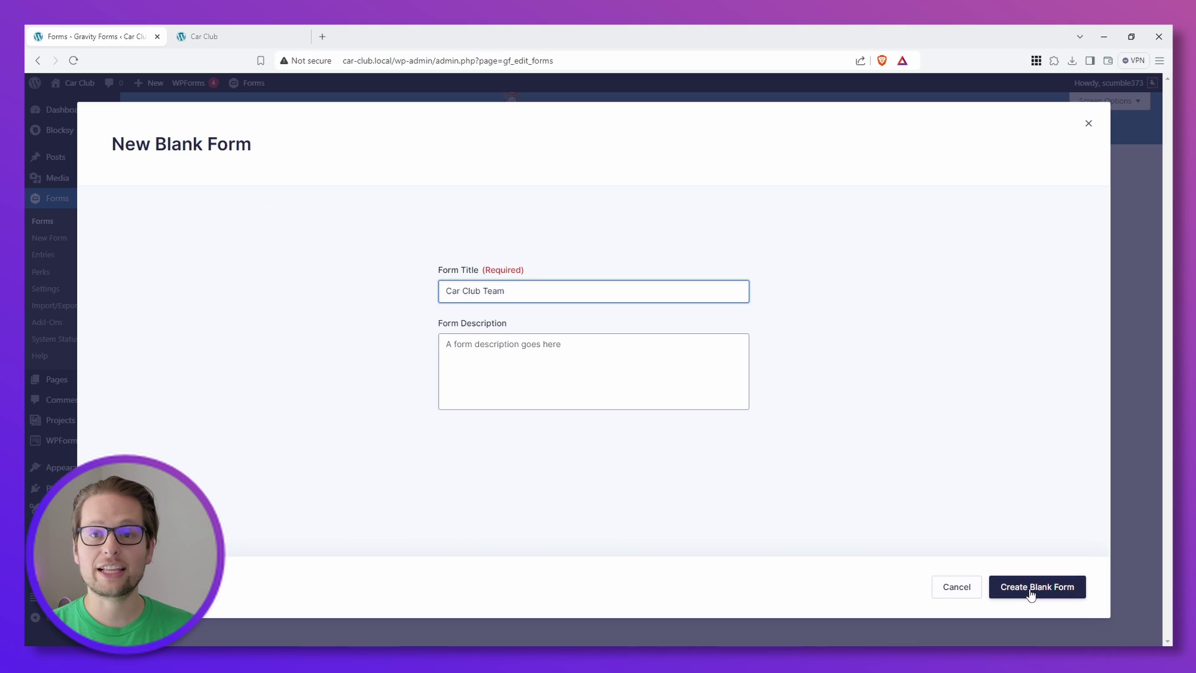
click(1032, 594)
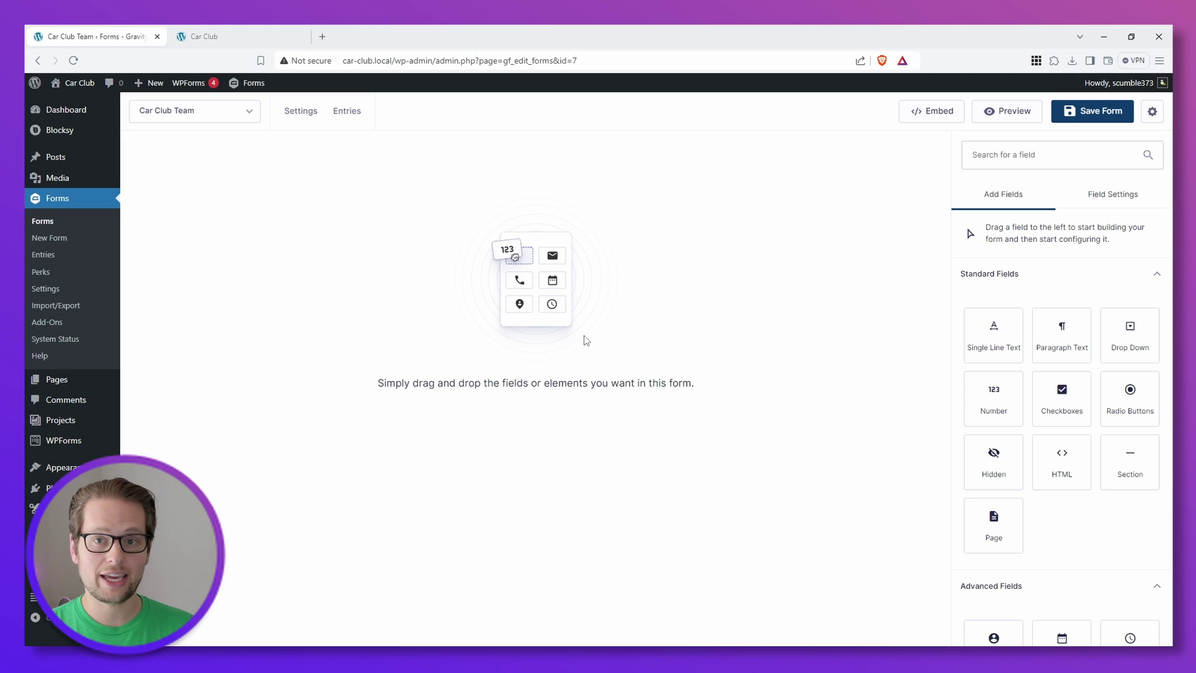
Add a Single Line Text field labelled 'Team Name' and an Email field labelled 'Team Email'.
click(993, 329)
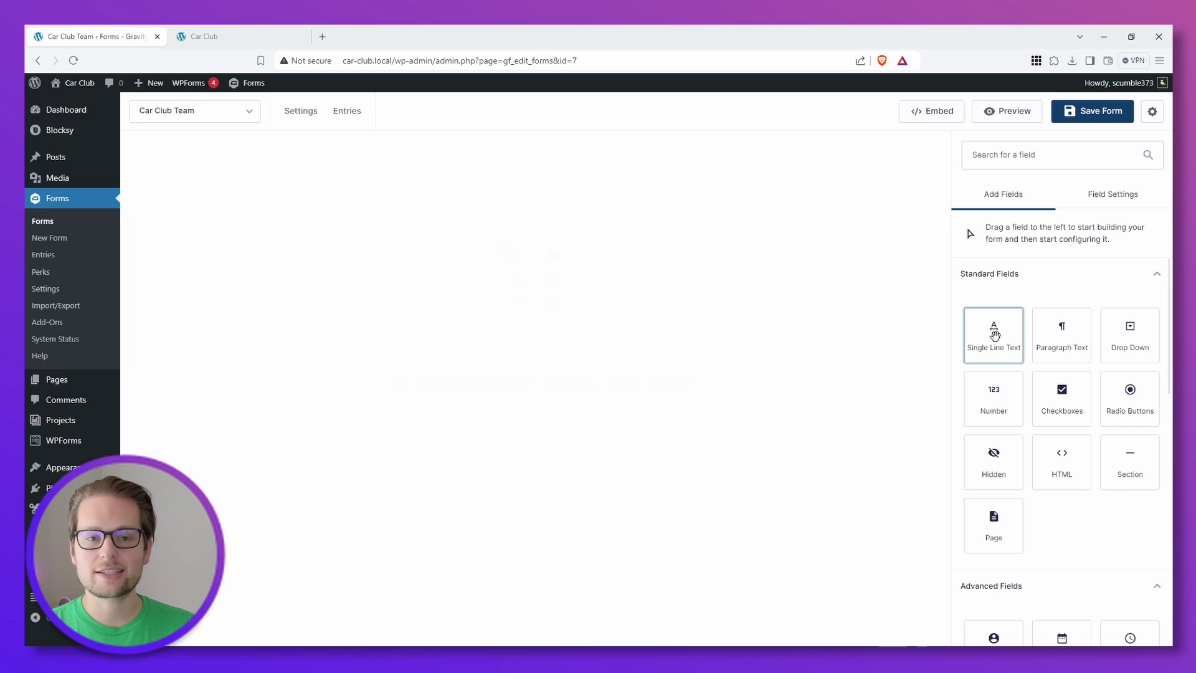
click(251, 163)
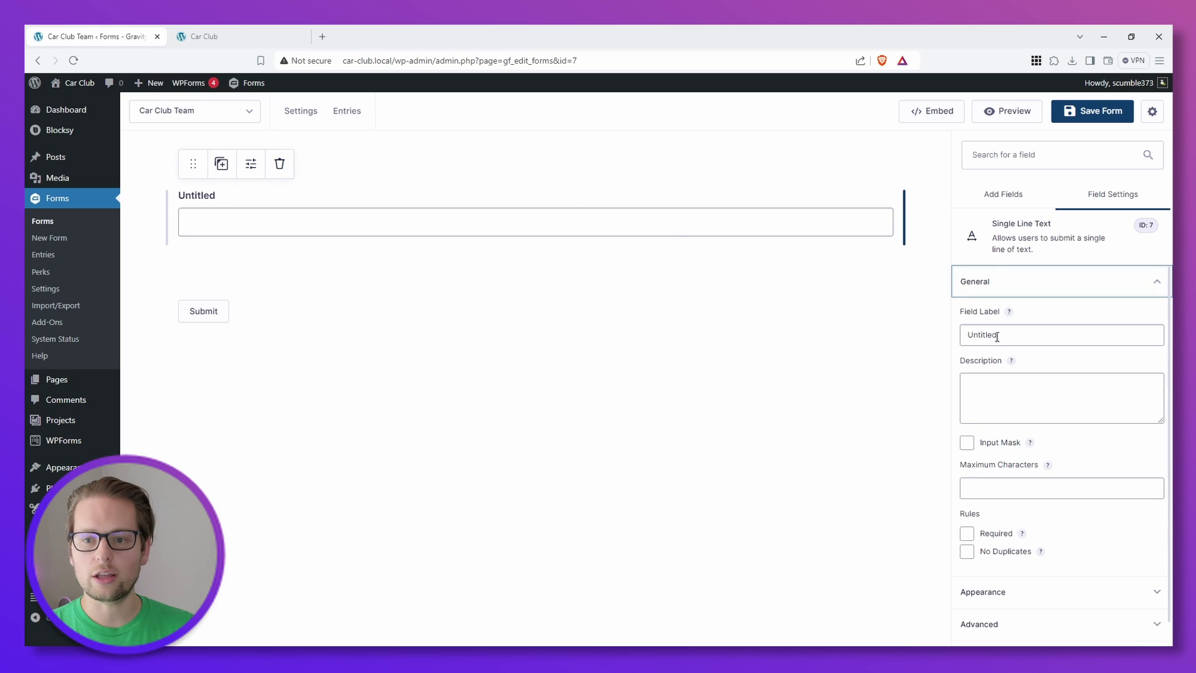
text(Team Name)
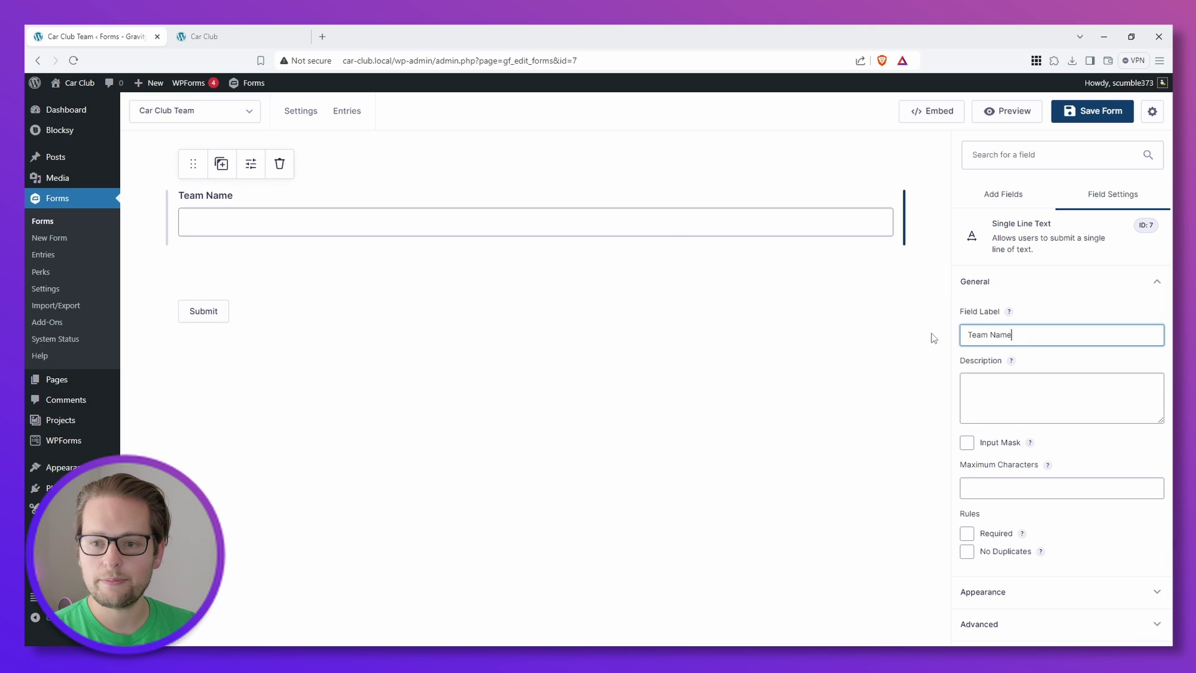
key(Return)
drag(1125, 530, 236, 303)
click(251, 275)
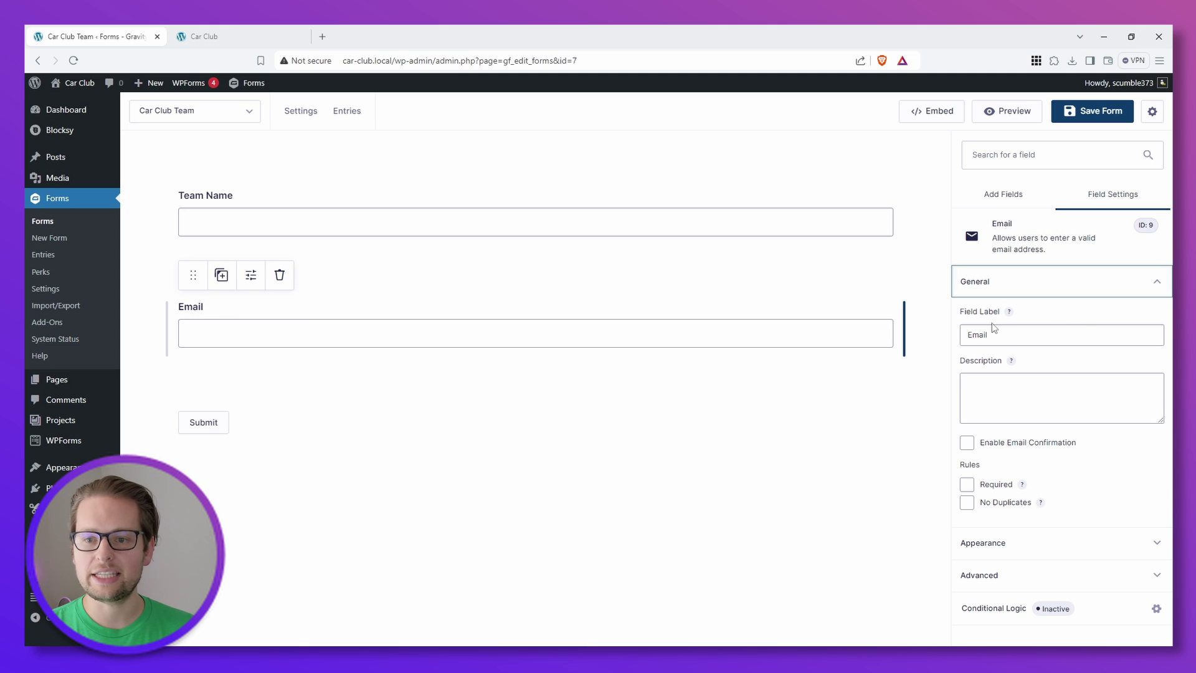
text(Team Email)
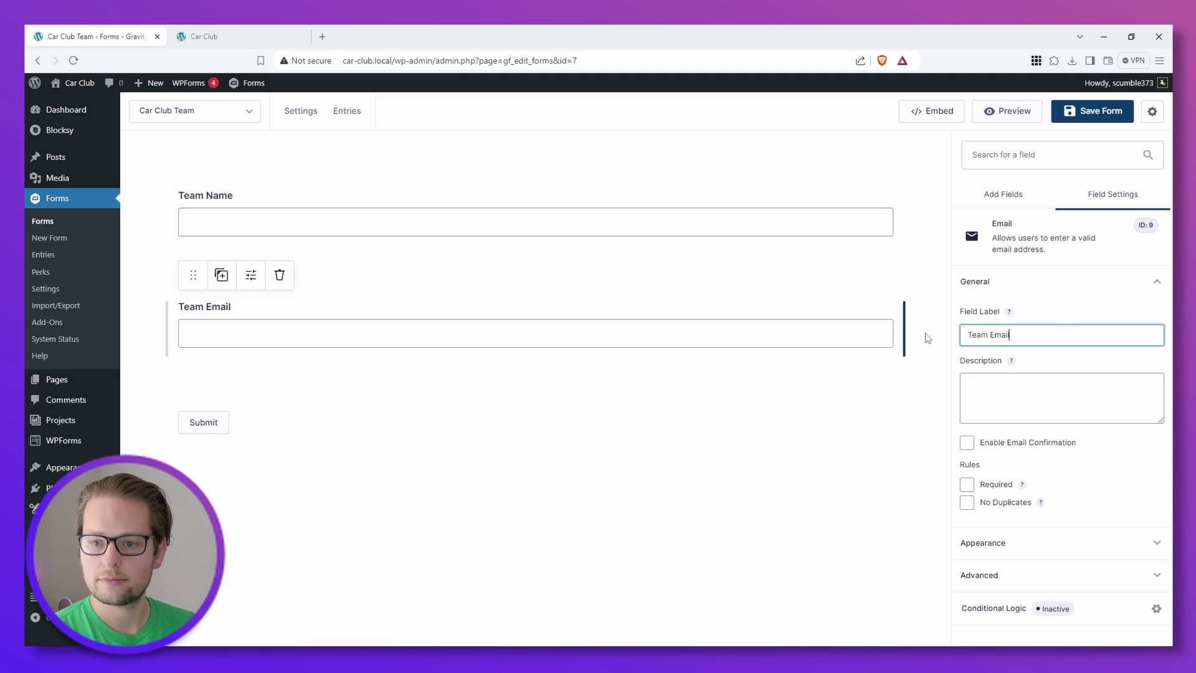
key(Return)
Place a Nested Form field from Advanced Fields below Team Email and select it.
scroll(1004, 436, down, 5)
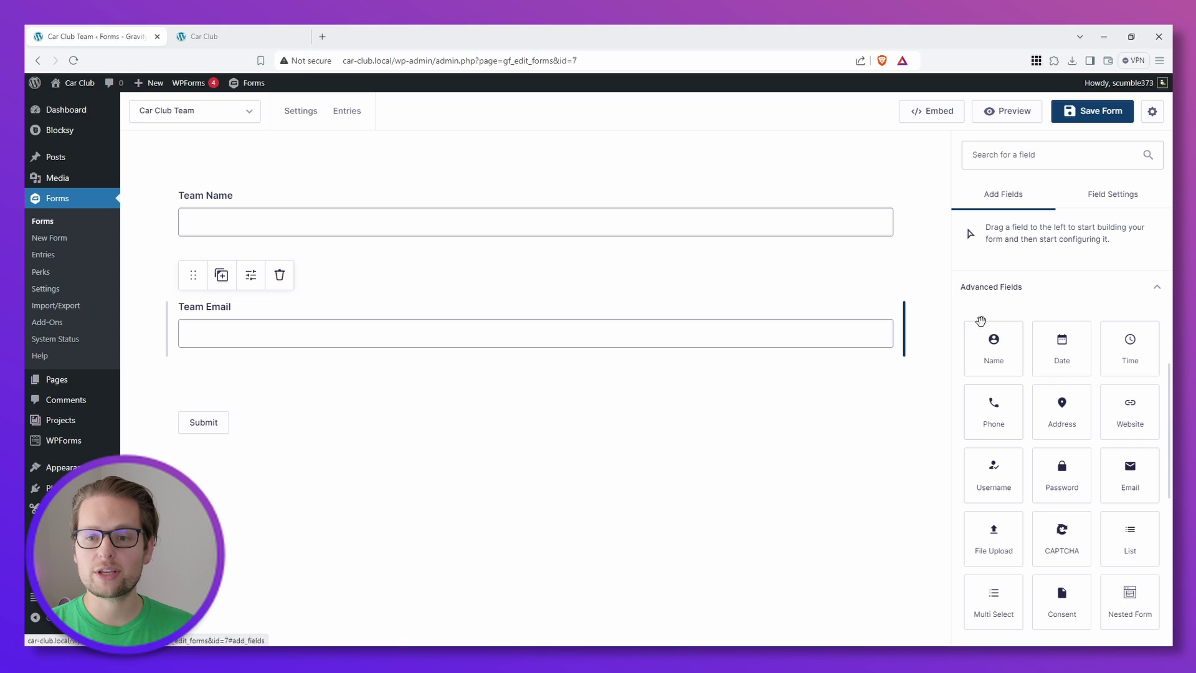
scroll(1003, 355, down, 1)
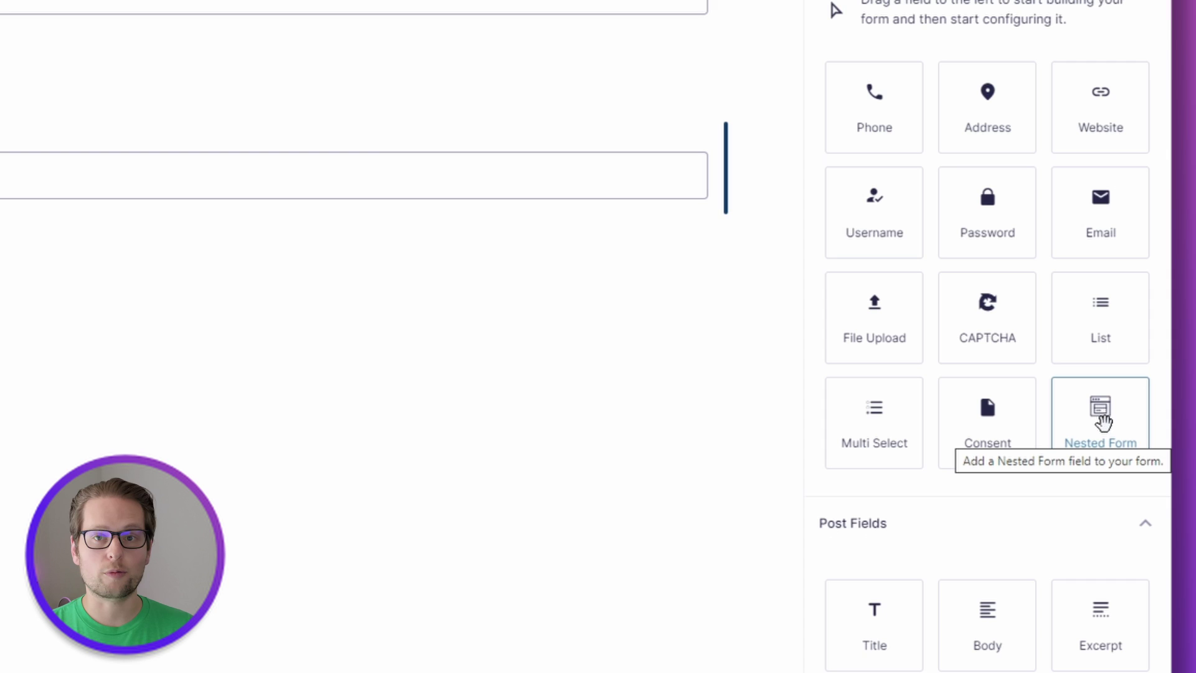
drag(1103, 423, 0, 250)
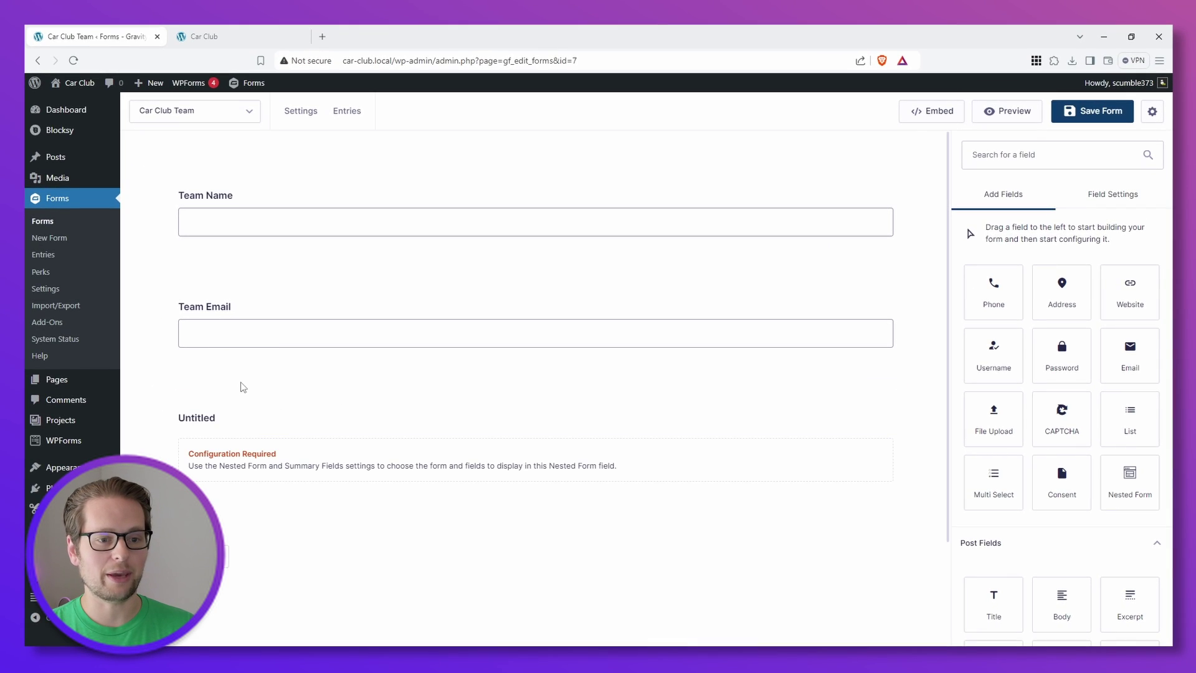
click(237, 460)
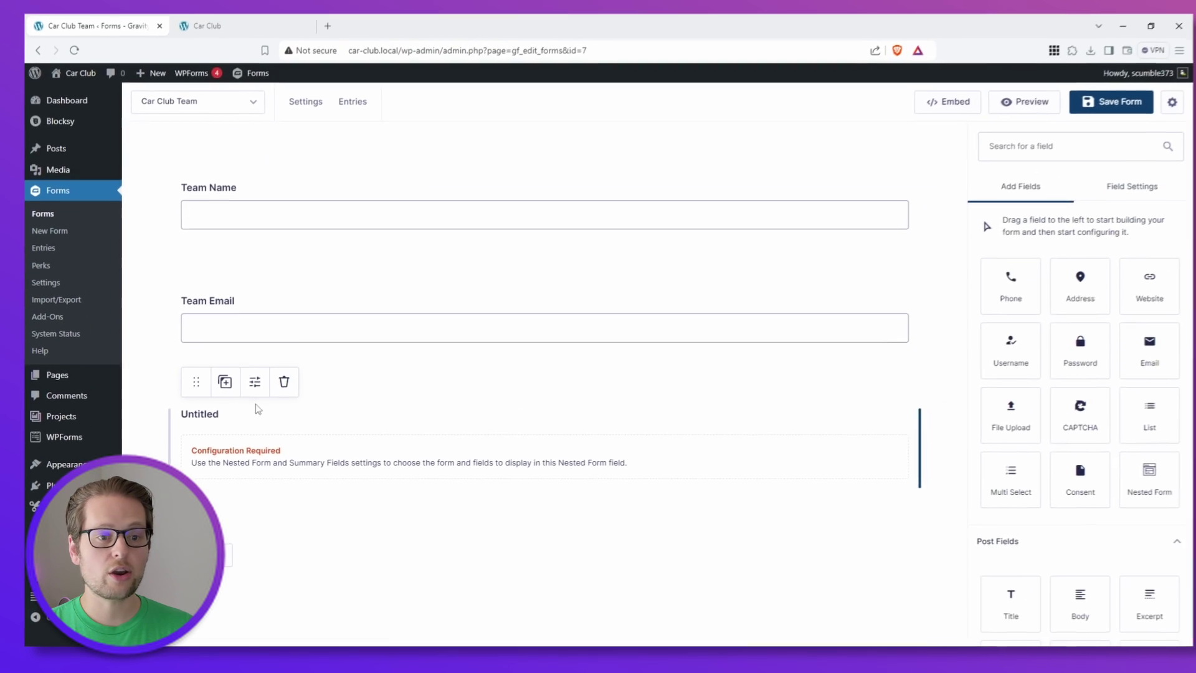
Label the nested field 'Team Members' and nest the Team Member form in it.
click(255, 381)
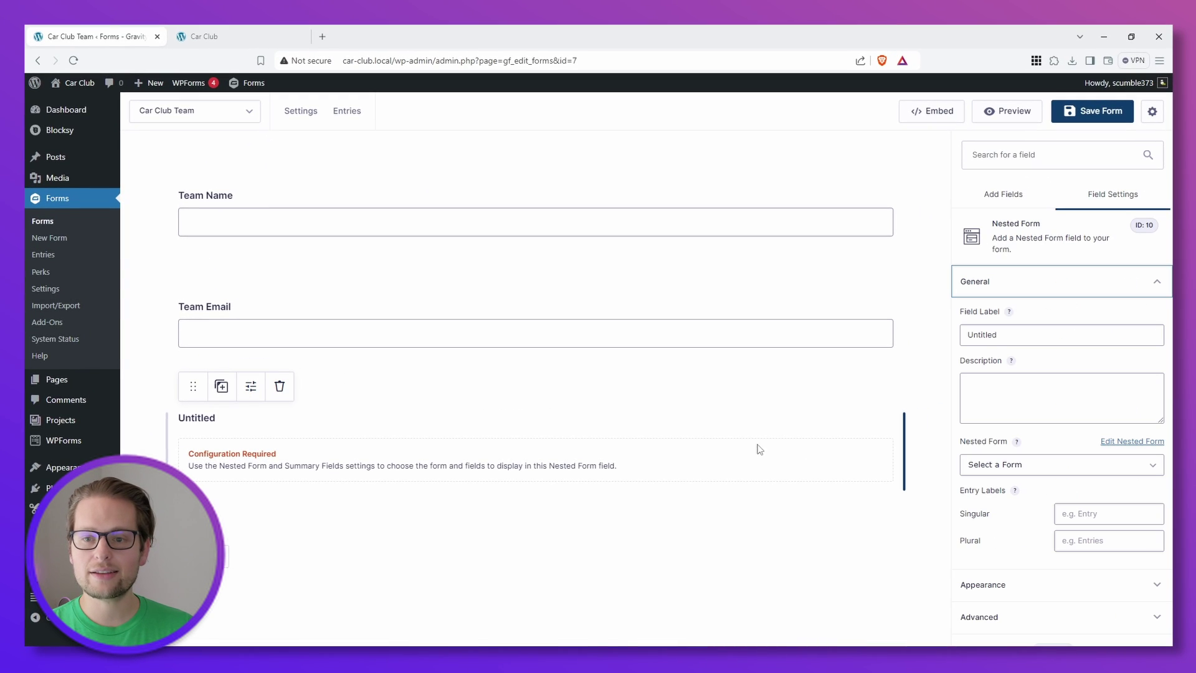
drag(1019, 334, 971, 334)
text(Team Members)
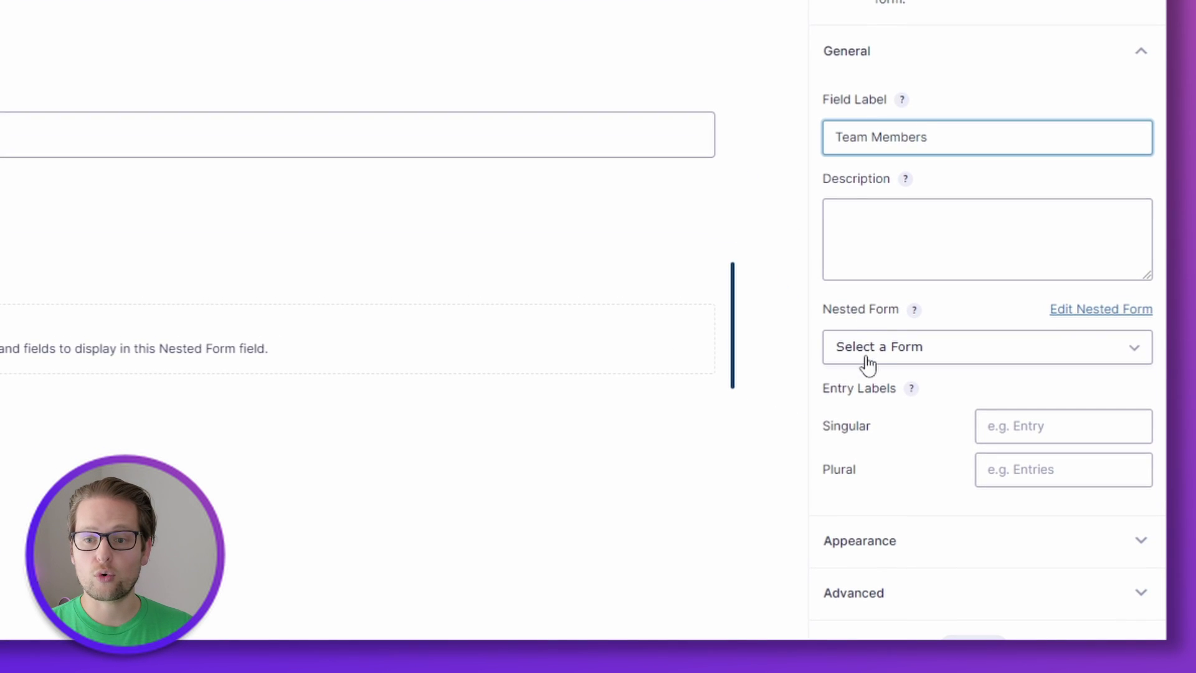
click(878, 352)
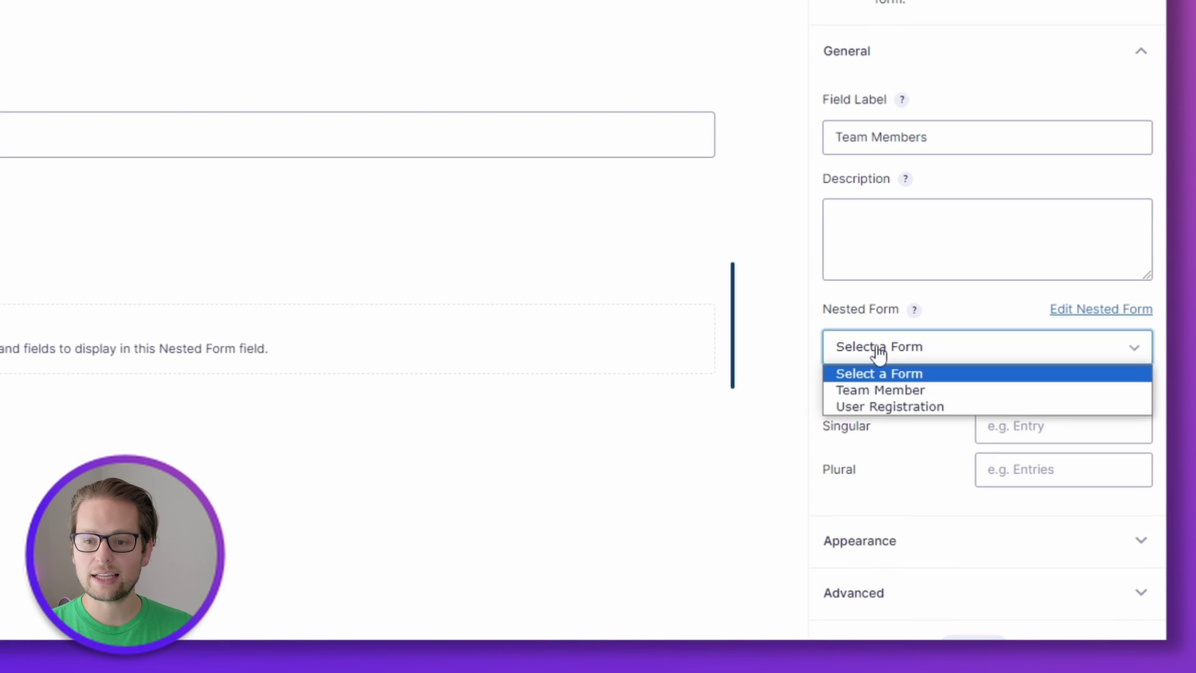
click(892, 391)
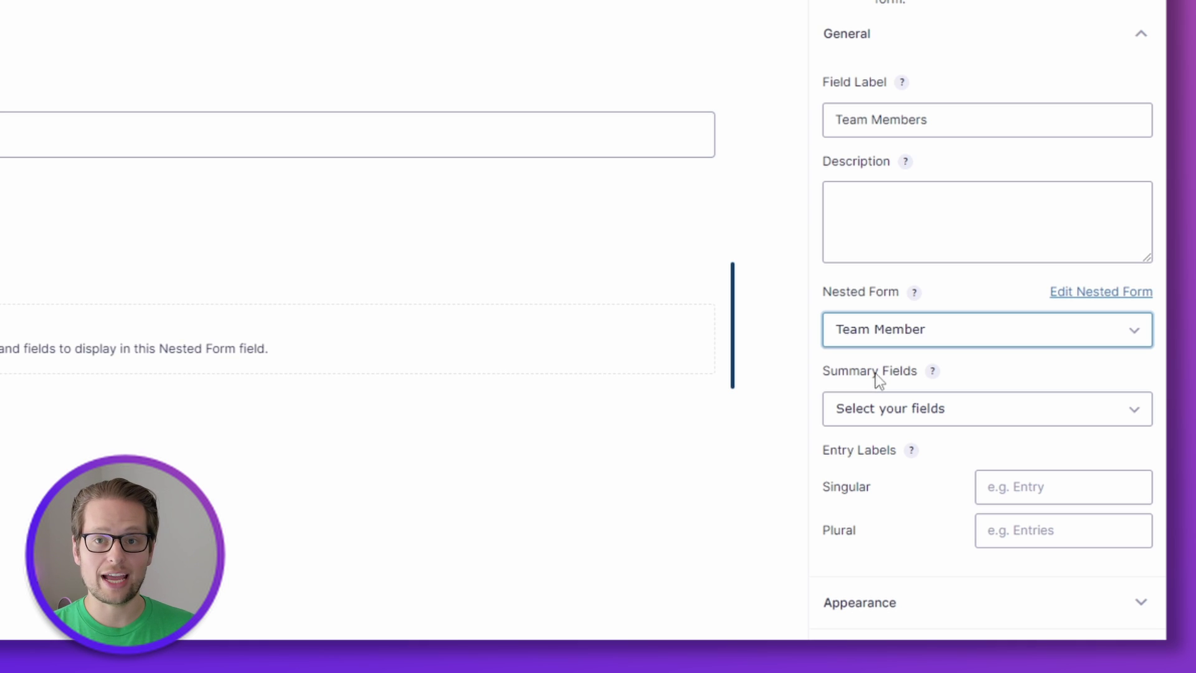
Add Name, Email, Make, Model and Year as summary fields and save the form.
click(933, 412)
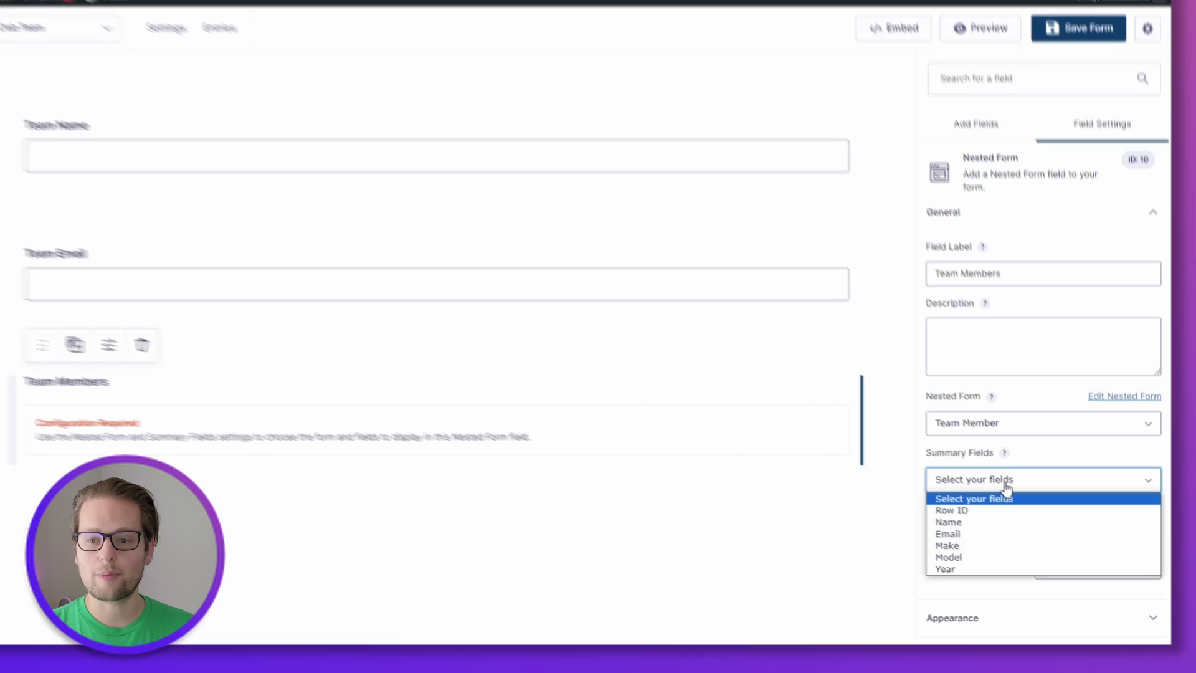
click(972, 522)
click(973, 479)
click(977, 534)
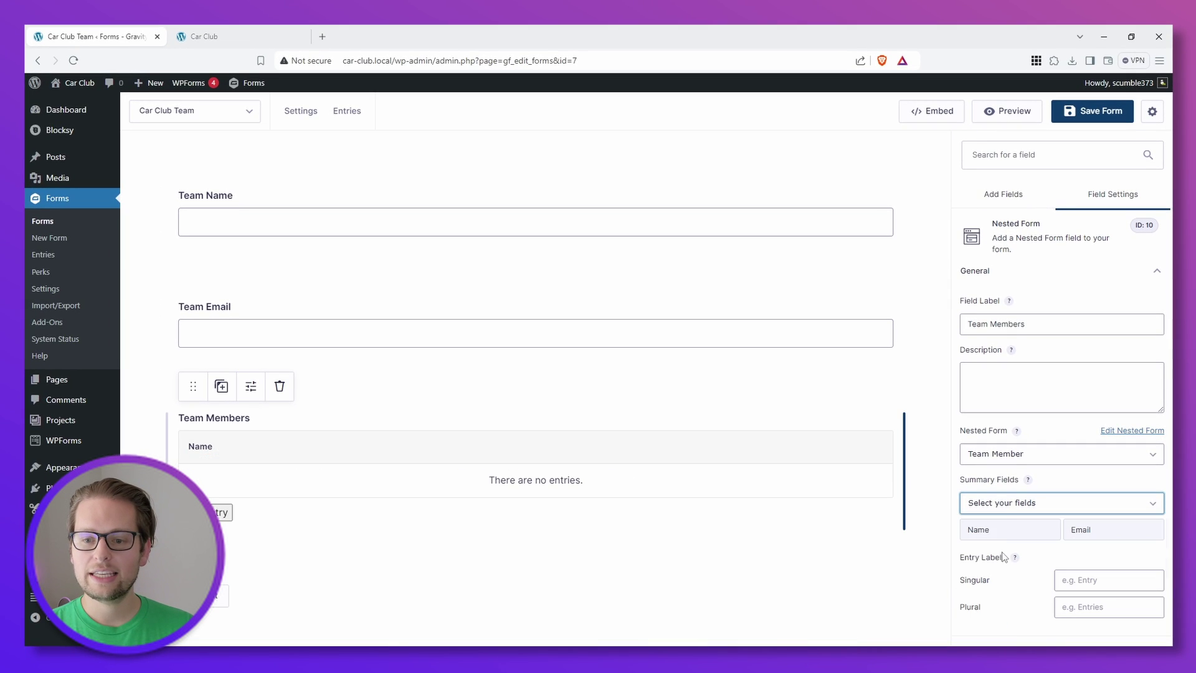
click(1005, 505)
click(997, 560)
click(1004, 503)
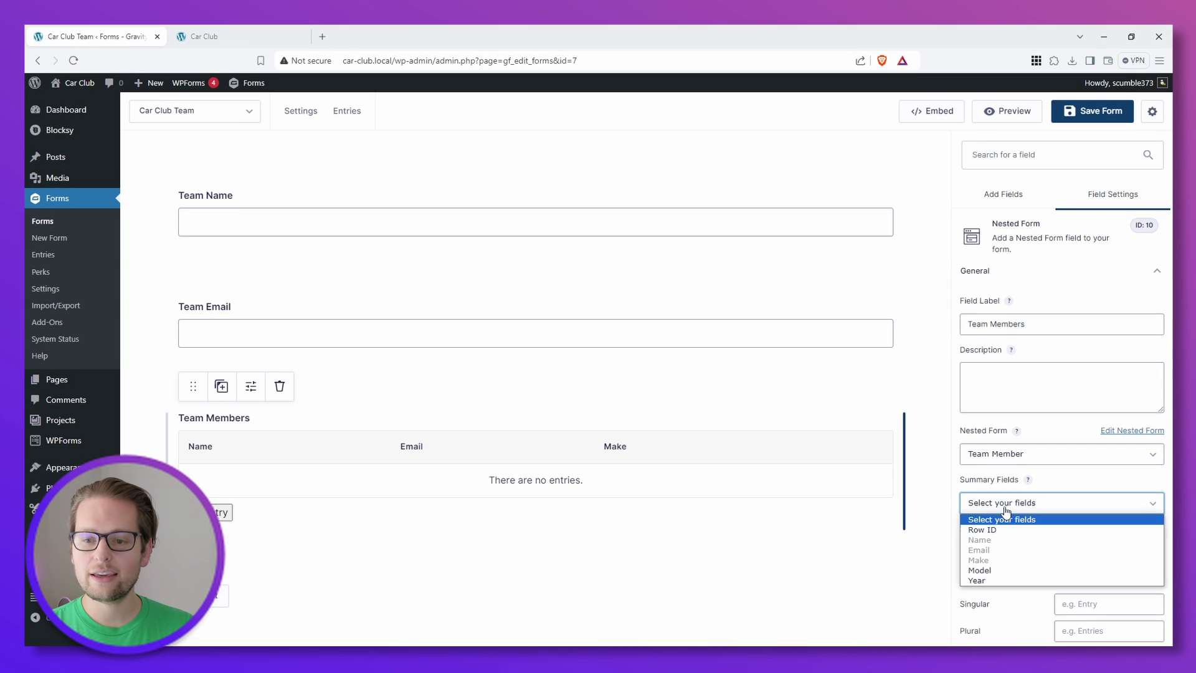
click(995, 570)
click(1004, 502)
click(978, 580)
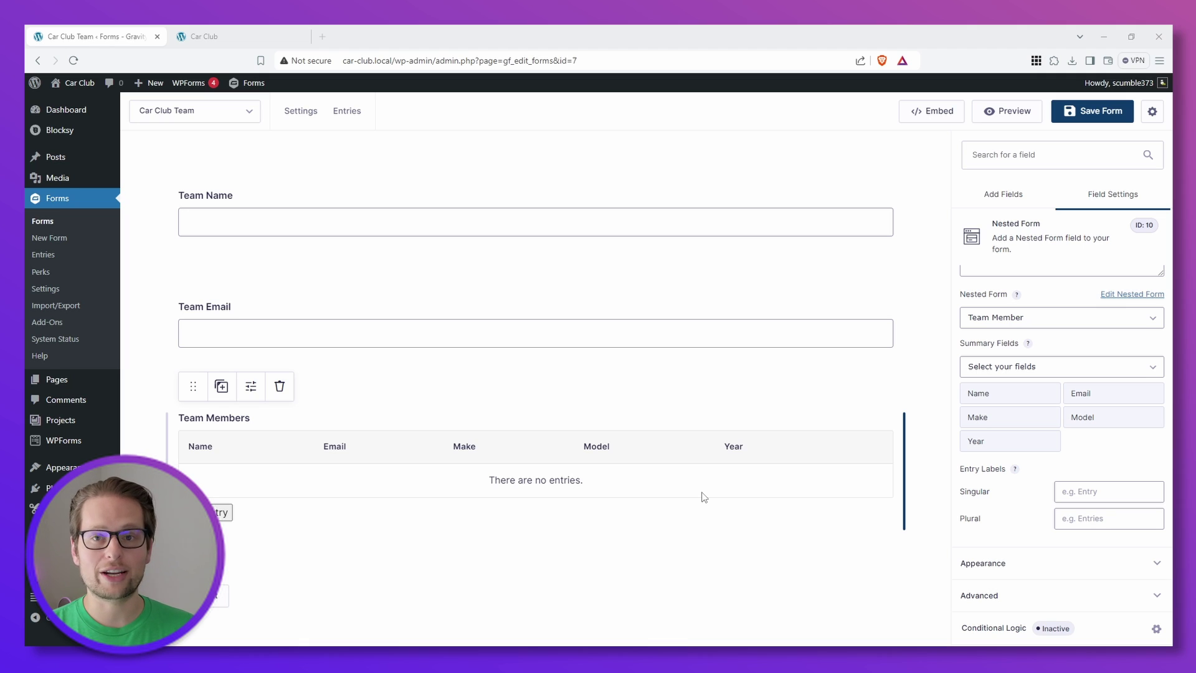
key(ctrl+s)
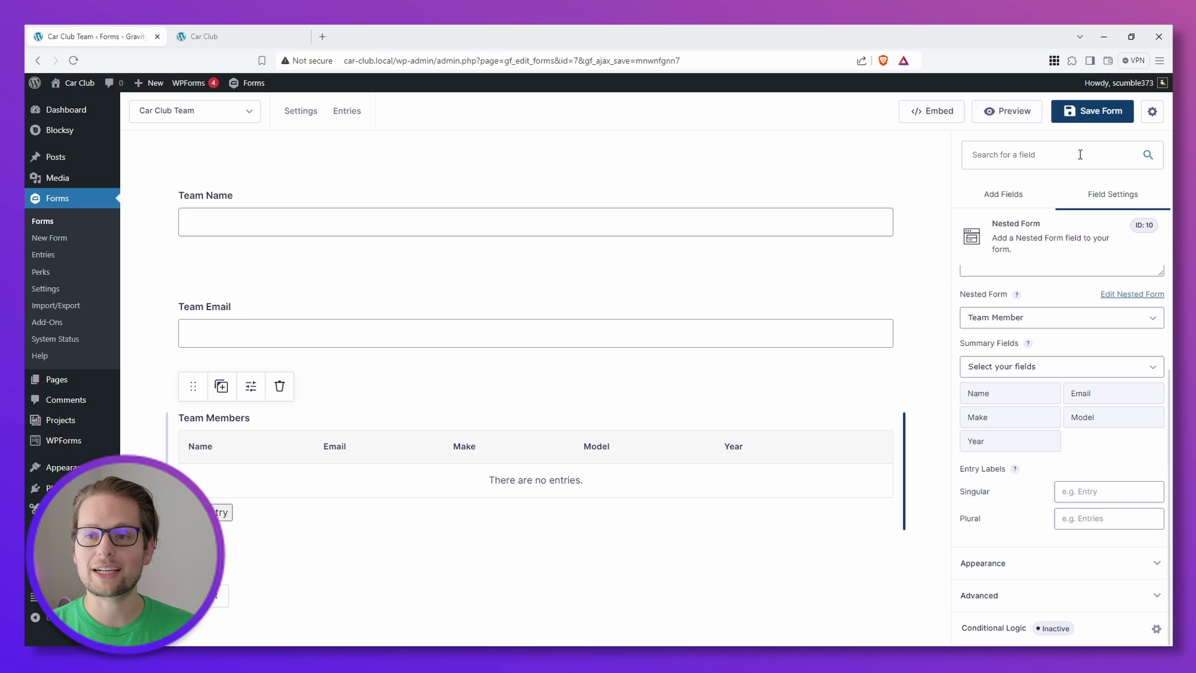
Save the Car Club Team form and begin entering 'Team Shire' as the team name on the front end.
click(1093, 111)
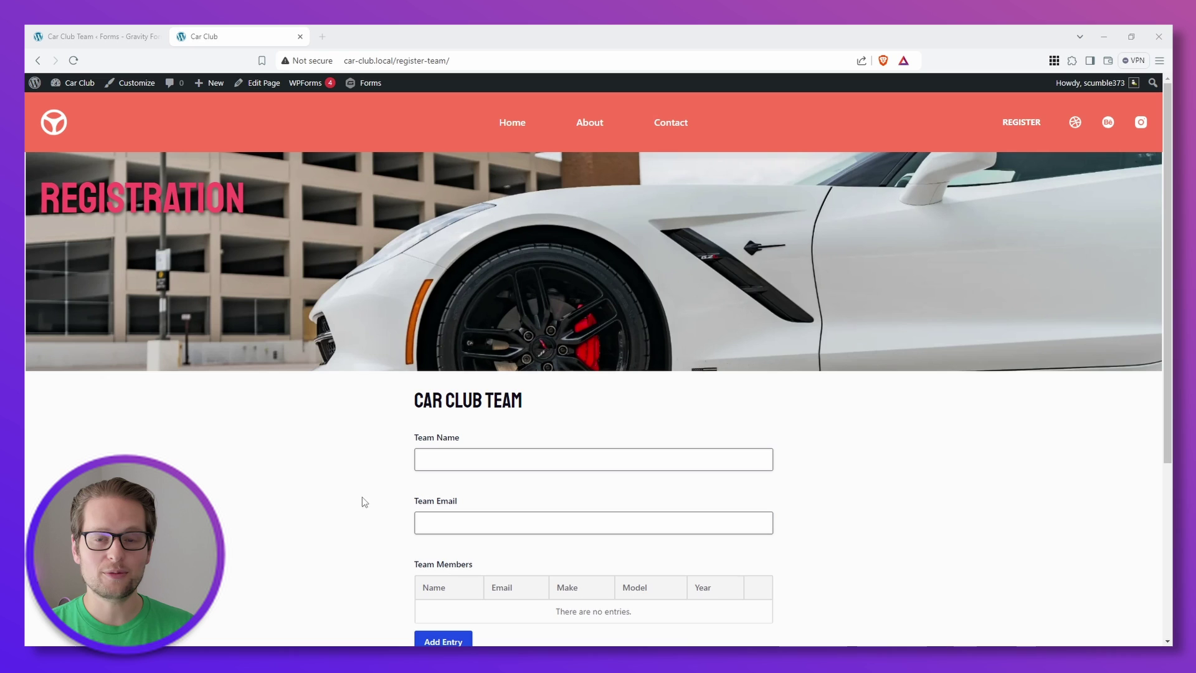
scroll(455, 467, down, 3)
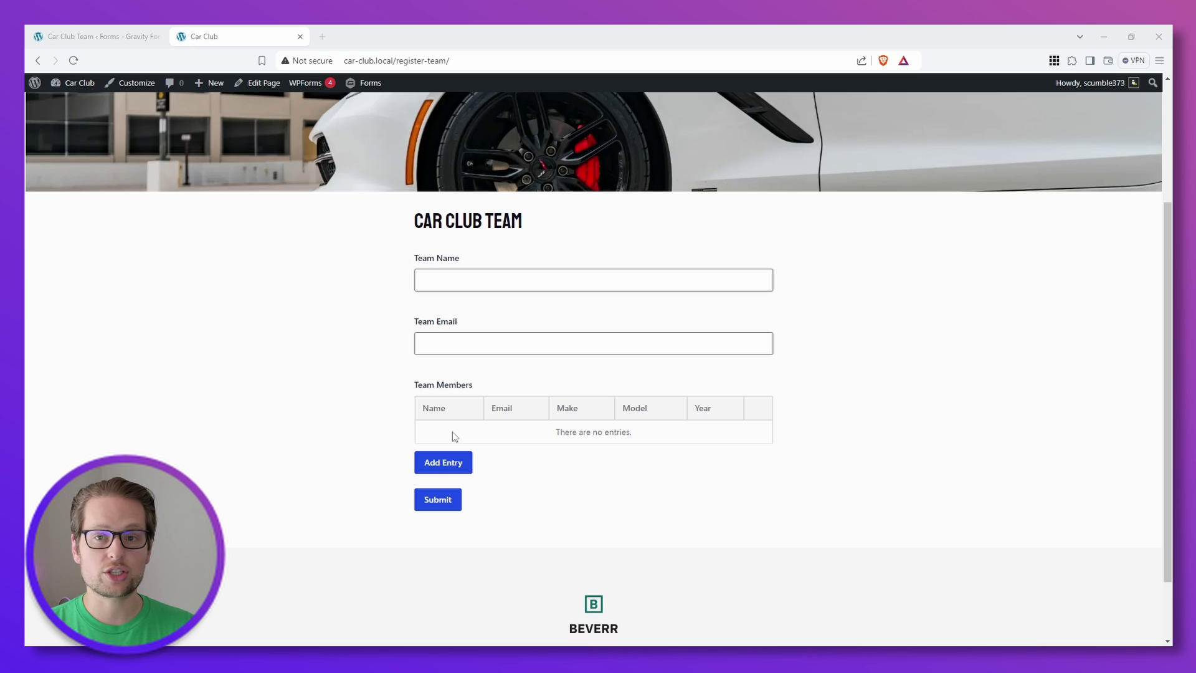
click(433, 277)
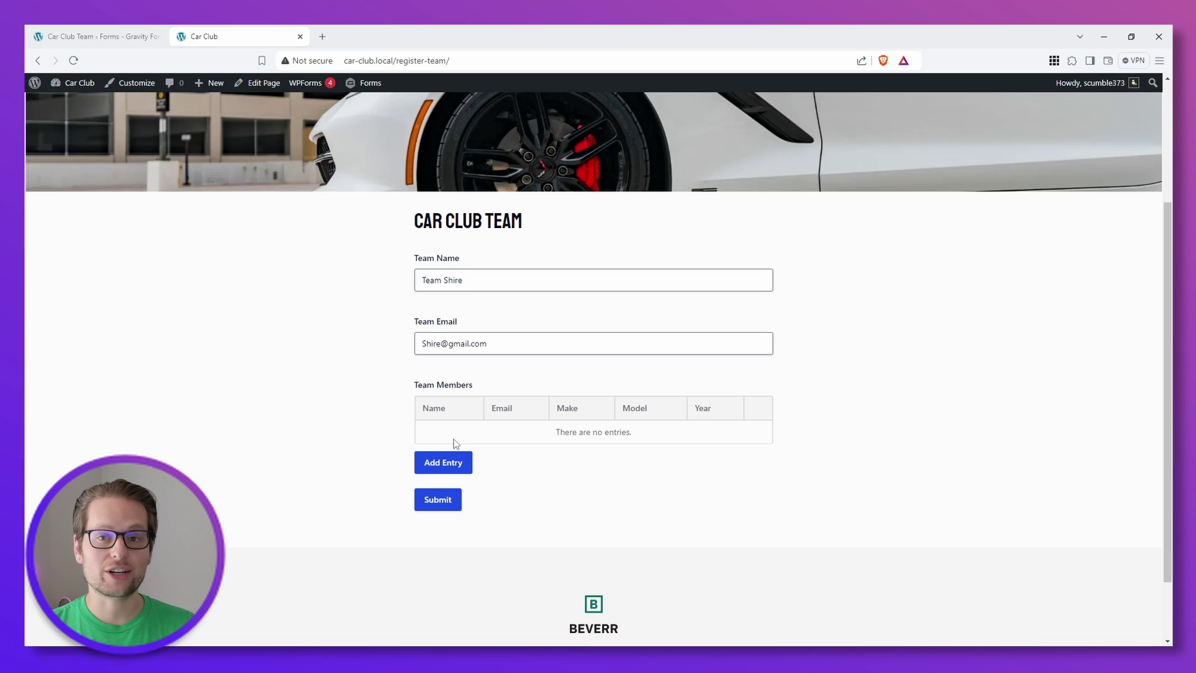
Fill in a team member's name, e-mail and car details in the Add Entry modal and add them to the table.
click(443, 464)
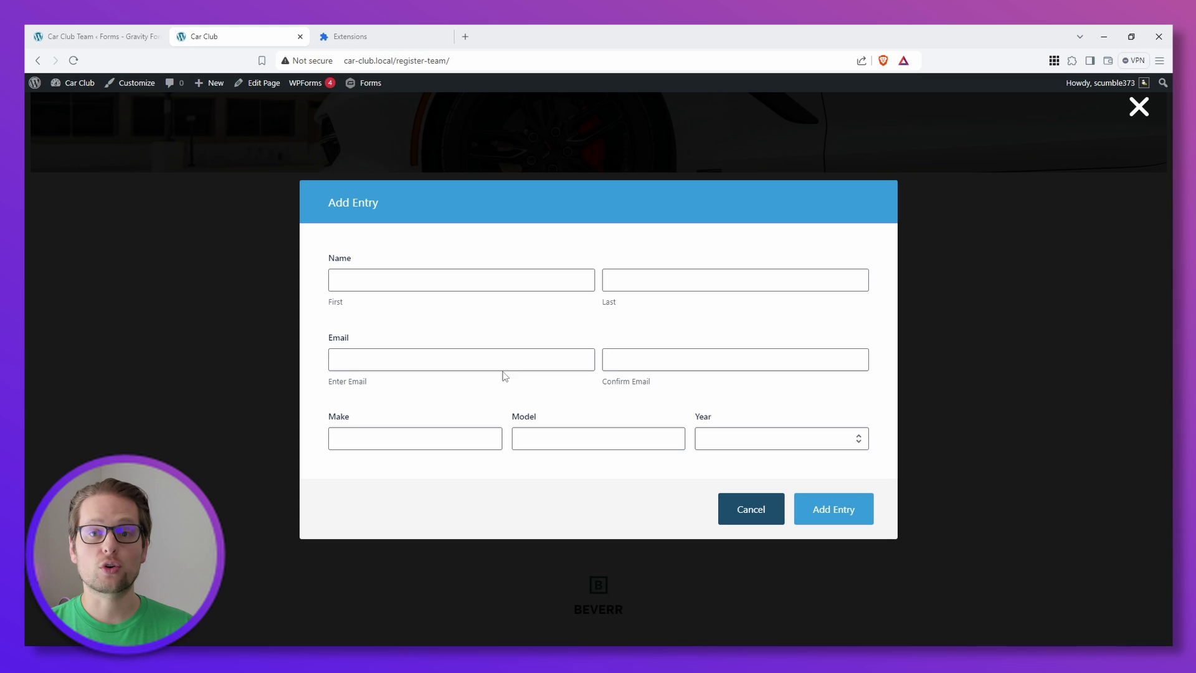
click(389, 275)
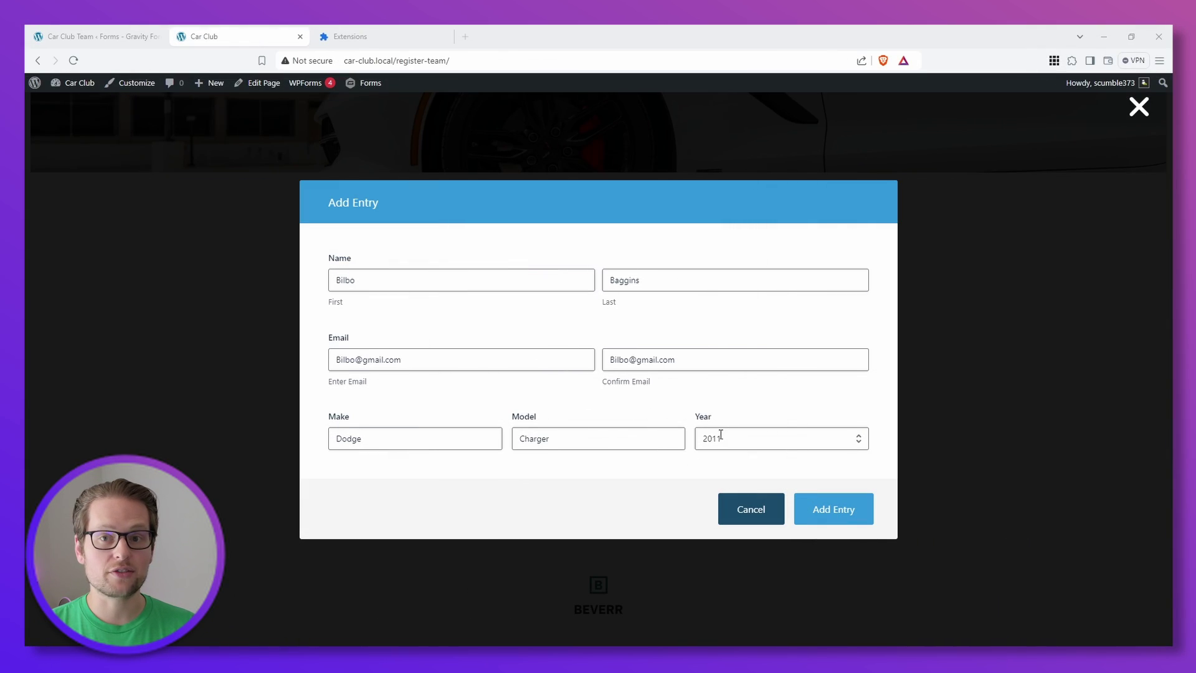
click(845, 515)
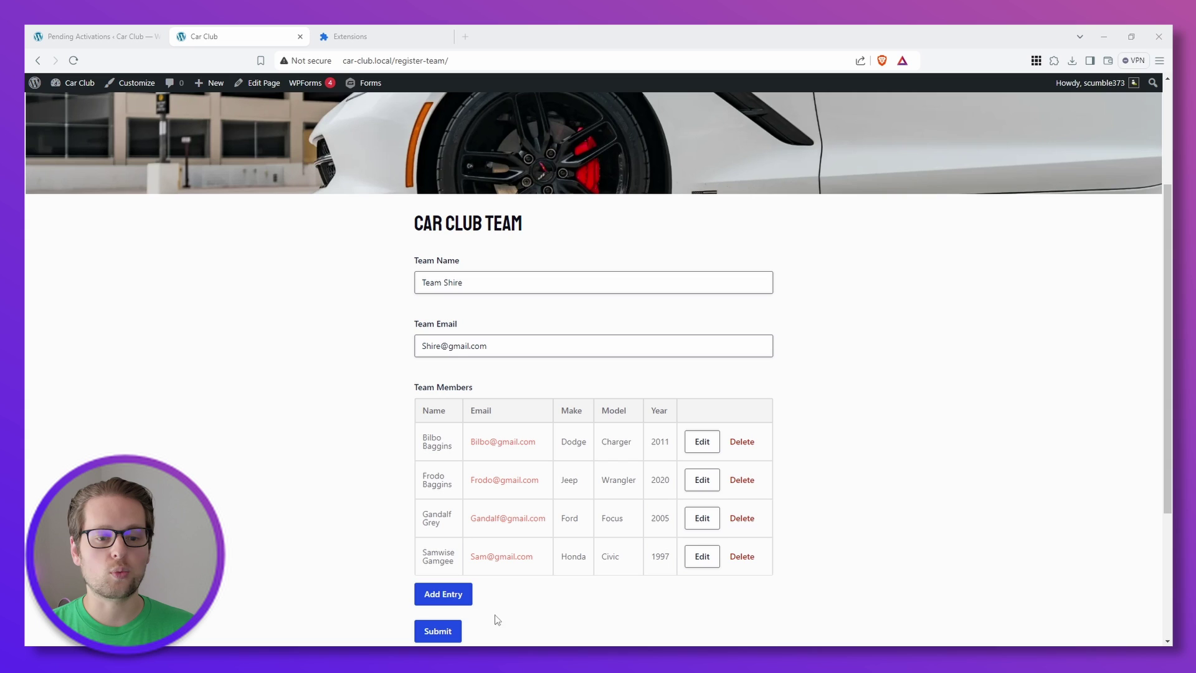
Submit the team registration form with its four Team Members entries.
click(438, 631)
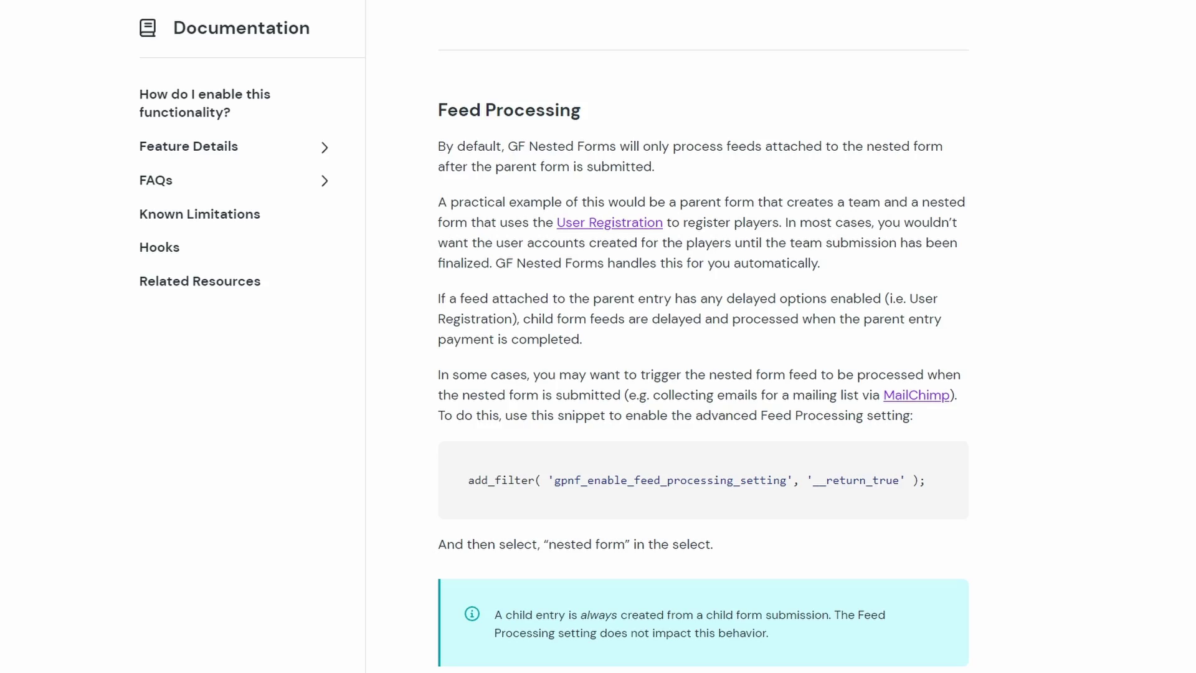
scroll(702, 336, down, 10)
scroll(703, 337, down, 15)
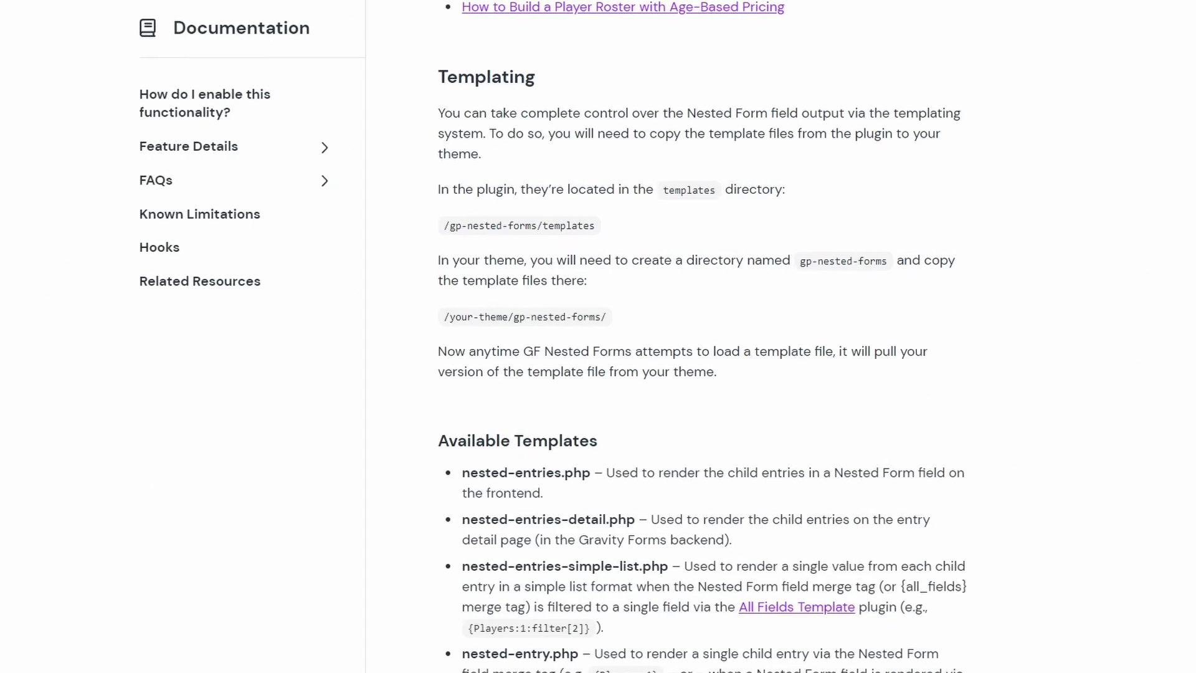